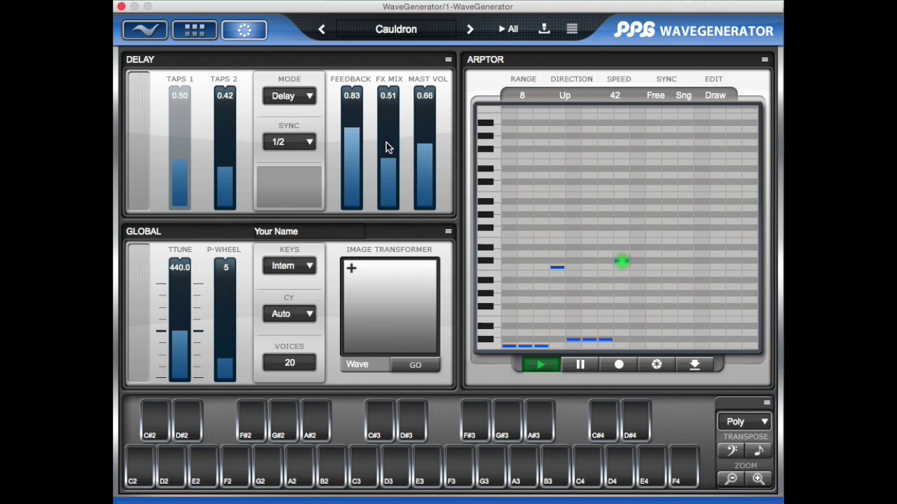
Raise the Cauldron preset's filter cutoff to 0.43 and the dual amplifier's Audio 2 level to 0.93.
left_click(195, 33)
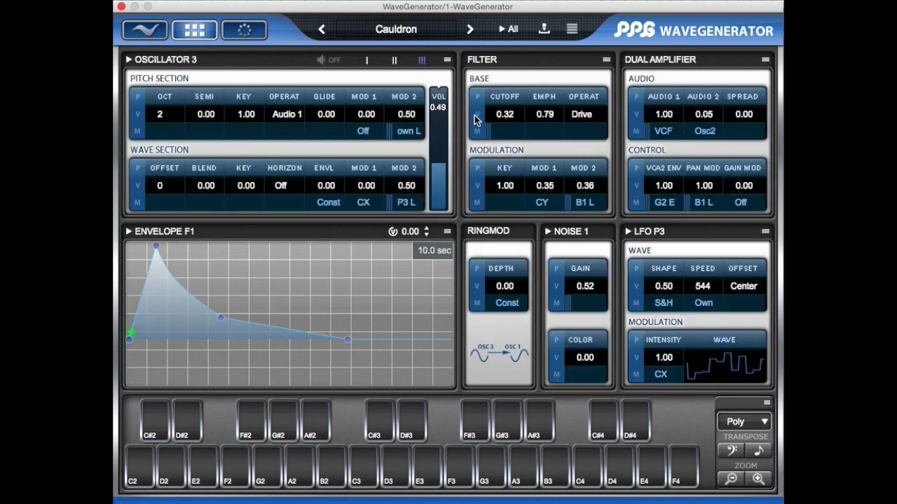
left_click_drag(504, 119, 507, 112)
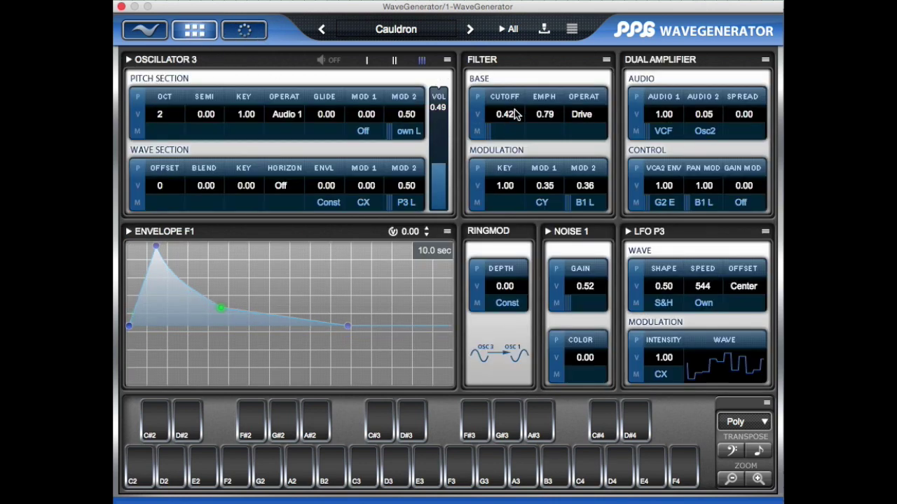
mouse_move(705, 114)
left_mouse_down()
mouse_move(716, 94)
mouse_move(710, 117)
left_mouse_up()
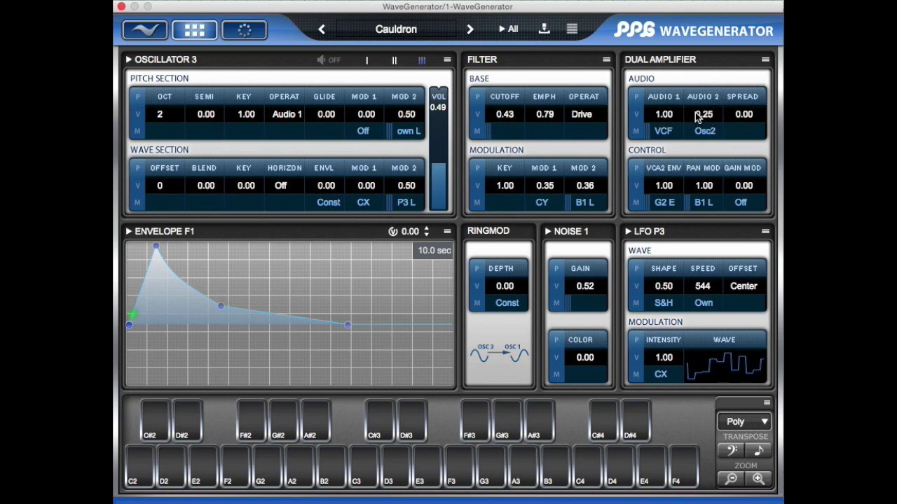
left_click_drag(697, 119, 717, 91)
Sweep the filter cutoff down and up to 0.54, and set the filter's Mod 1 amount to 0.44.
left_click_drag(510, 120, 514, 166)
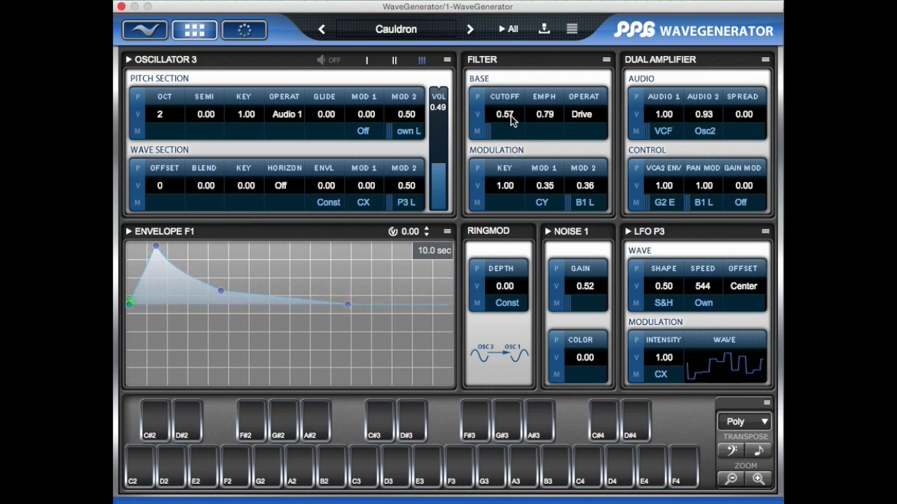
left_click_drag(510, 122, 512, 137)
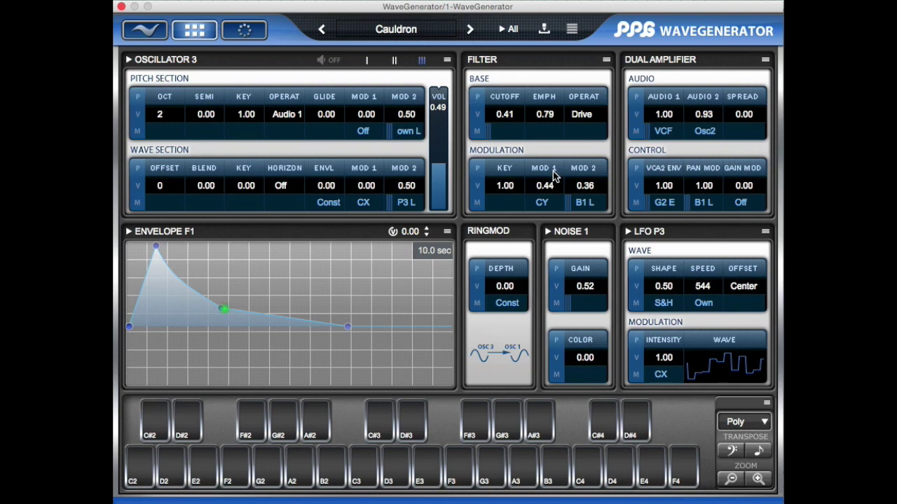
left_click_drag(506, 112, 517, 92)
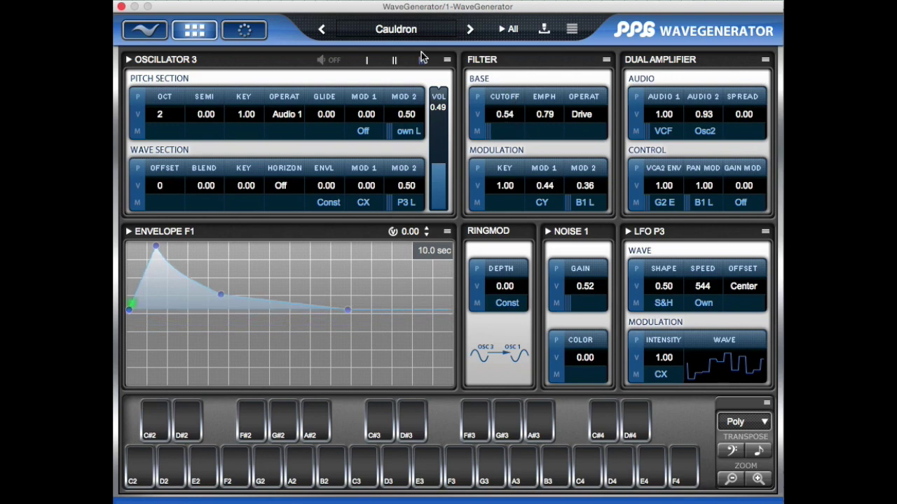
Set oscillator 1's wave offset to -18 while its wave grid is displayed.
left_click(366, 61)
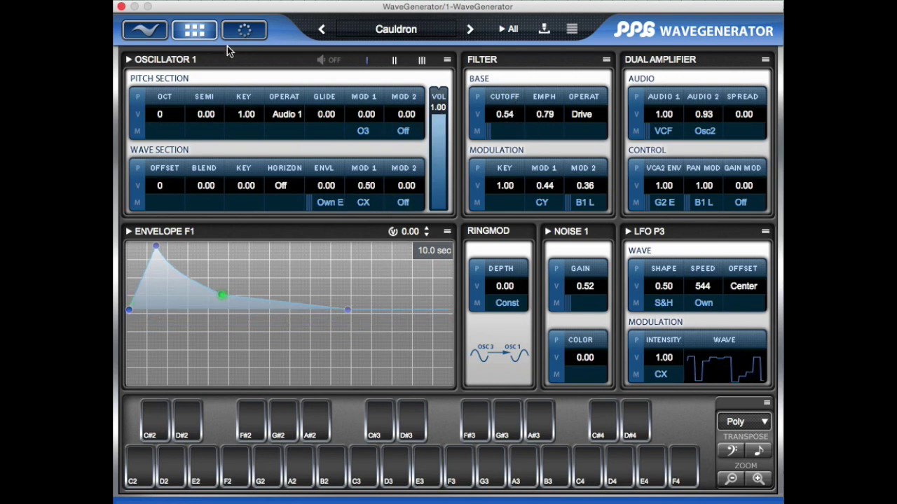
left_click(198, 35)
left_click_drag(164, 190, 174, 216)
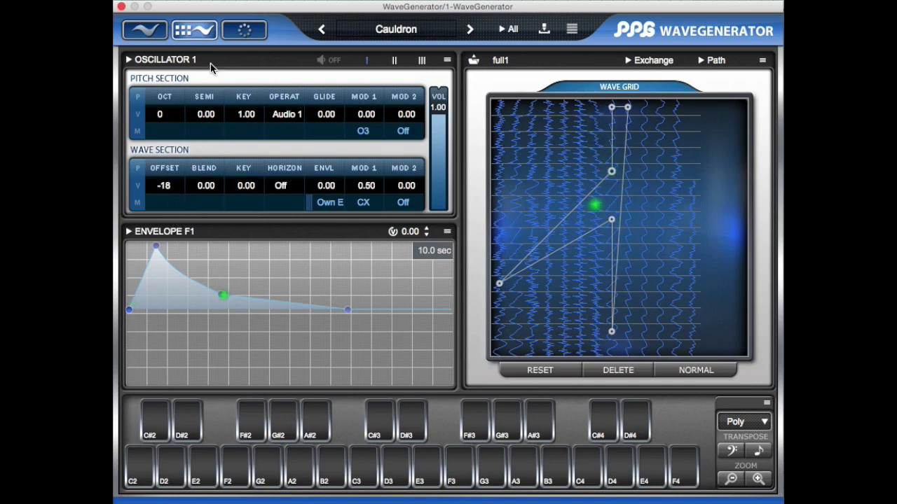
Sweep the filter cutoff to 0.53 and bring up the delay and arpeggiator settings.
left_click(198, 33)
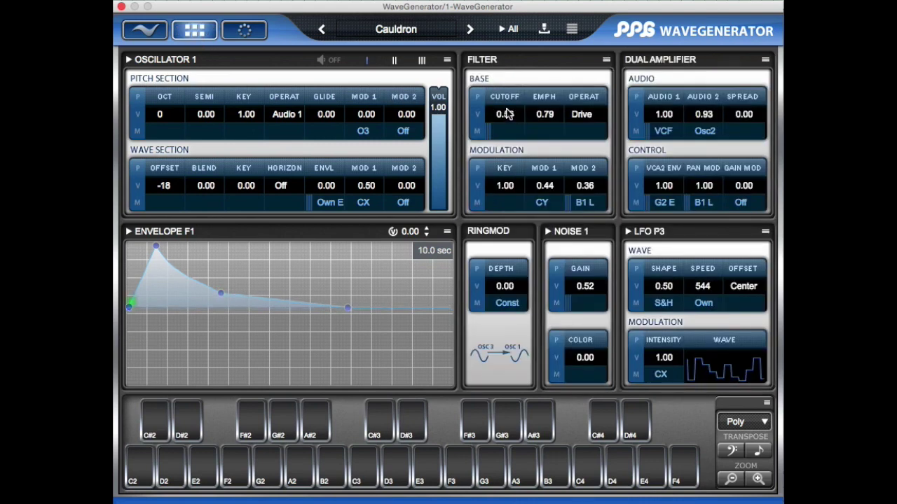
left_click_drag(509, 112, 520, 145)
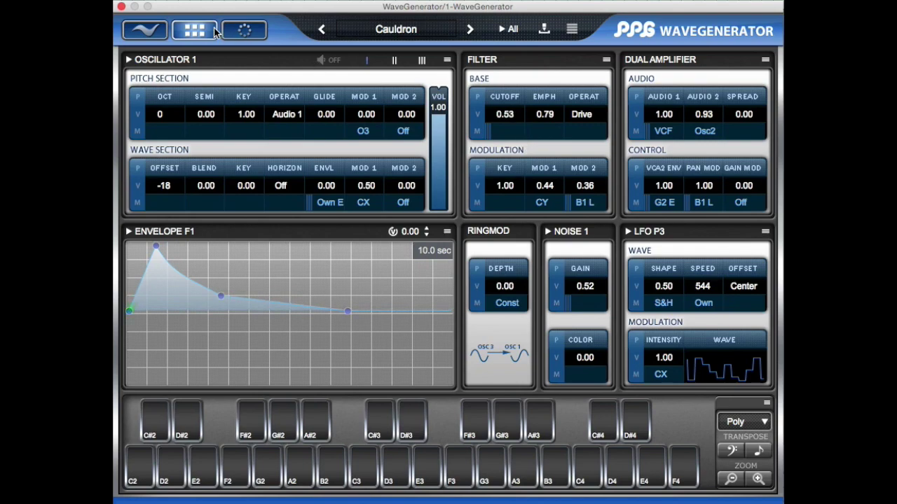
left_click(243, 31)
left_click(244, 32)
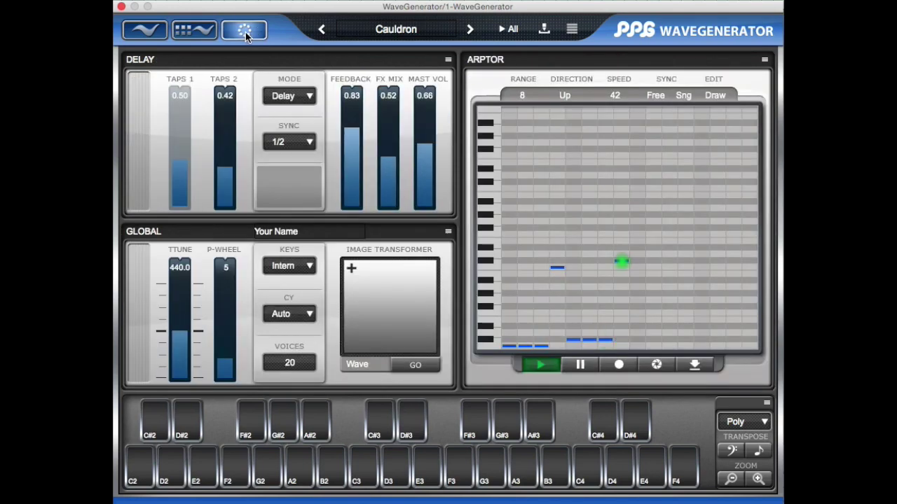
Return to the filter settings, bring the cutoff to 0.46 and lower the amplifier's Audio 1 level to 0.88.
left_click(207, 33)
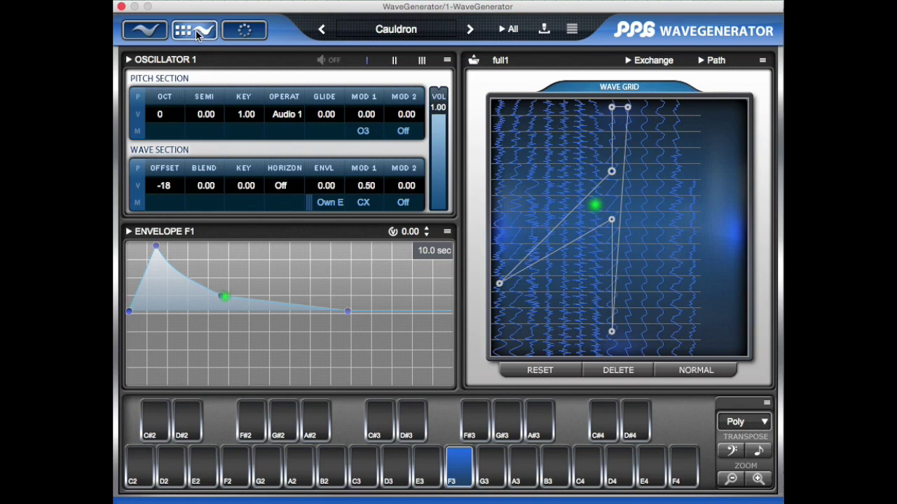
left_click(195, 30)
left_click_drag(501, 117, 501, 133)
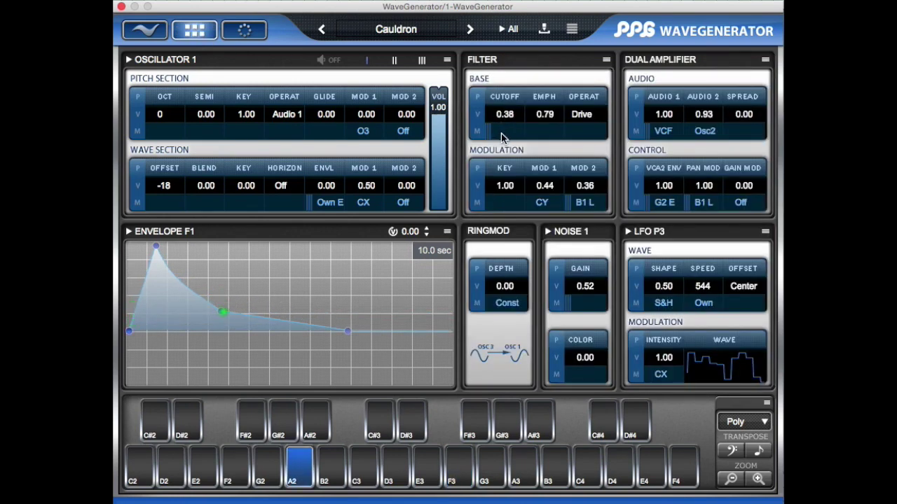
left_click_drag(501, 133, 499, 114)
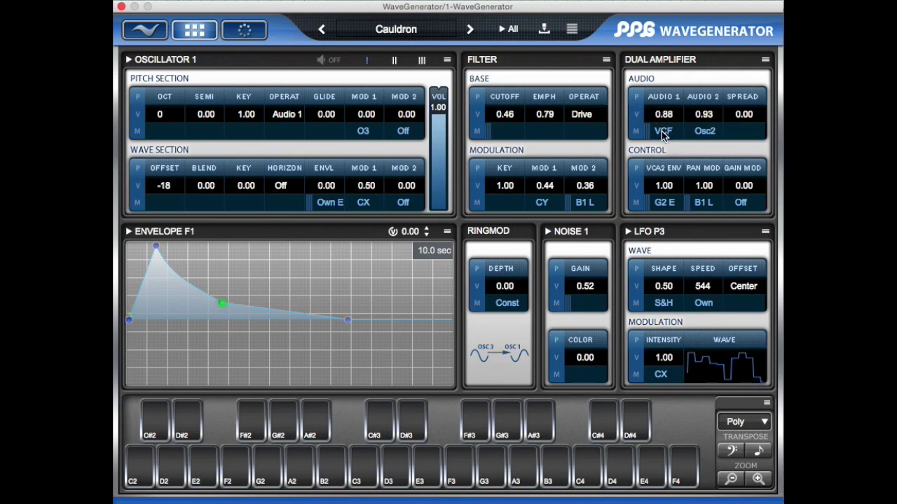
left_click_drag(665, 163, 661, 198)
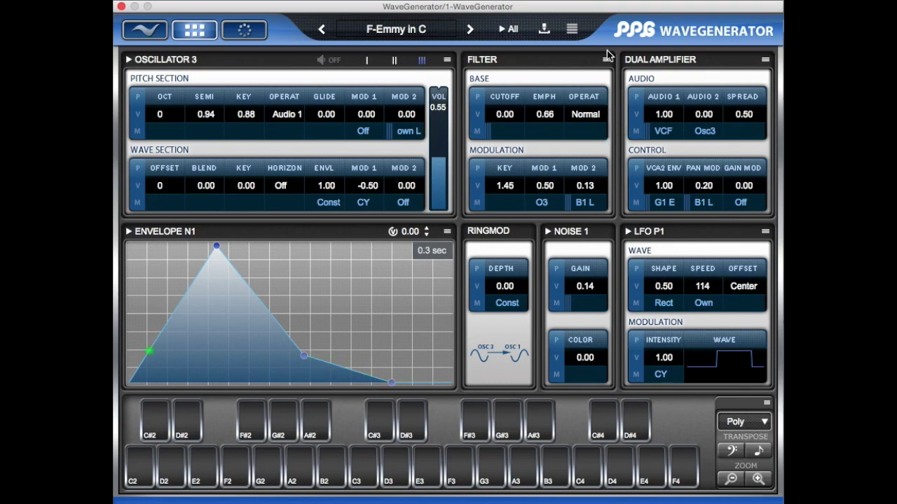
Raise the F-Emmy in C preset's filter cutoff to 0.30 and look through its arpeggiator and wave grid.
left_click_drag(512, 109, 514, 101)
mouse_move(514, 99)
left_mouse_down()
mouse_move(502, 114)
mouse_move(514, 98)
left_mouse_up()
left_click(198, 31)
left_click(228, 34)
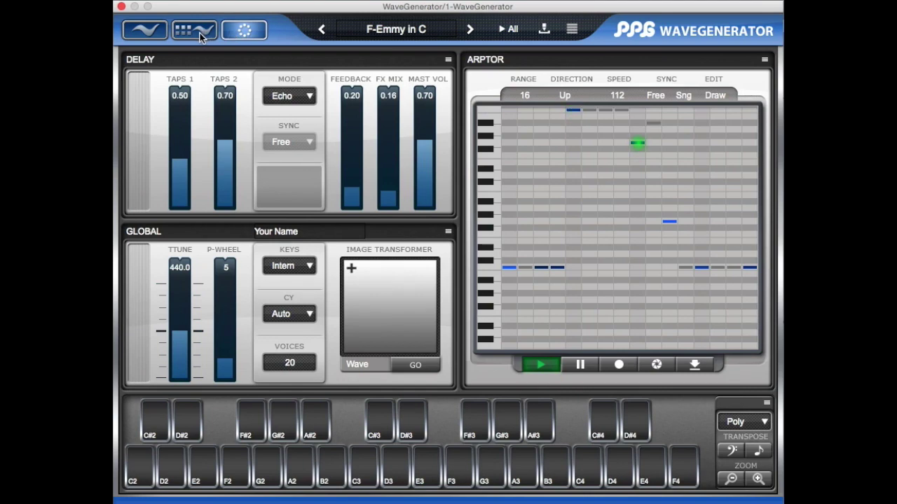
left_click(200, 33)
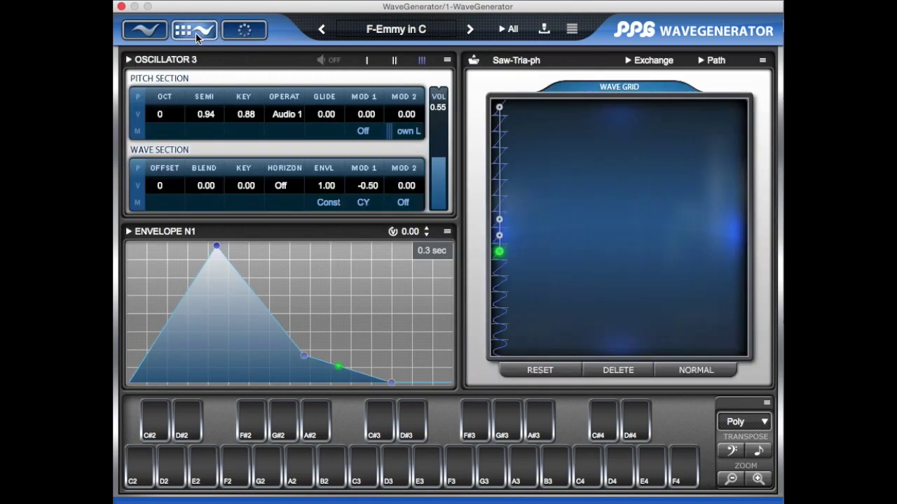
left_click(195, 32)
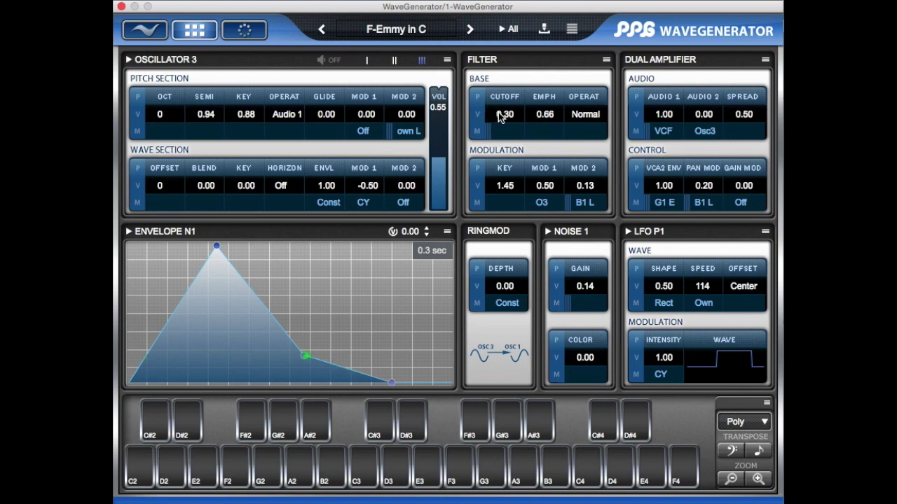
Sweep the filter cutoff up and down repeatedly to vary the tone of the running arpeggio.
mouse_move(509, 105)
left_mouse_down()
mouse_move(512, 84)
mouse_move(504, 111)
mouse_move(515, 124)
mouse_move(509, 104)
mouse_move(508, 121)
mouse_move(512, 111)
left_mouse_up()
left_click_drag(513, 114, 501, 176)
mouse_move(505, 117)
left_mouse_down()
mouse_move(510, 134)
mouse_move(507, 112)
left_mouse_up()
left_click_drag(507, 116, 565, 95)
scroll(548, 114, "up", 13)
left_click_drag(547, 115, 508, 138)
Set Noise 1 to a gain of 0.10 and a color of 0.11, and bring the filter cutoff to 0.41.
left_click_drag(597, 344, 598, 335)
mouse_move(510, 116)
left_mouse_down()
mouse_move(524, 100)
mouse_move(512, 116)
mouse_move(517, 111)
left_mouse_up()
left_click_drag(591, 363, 594, 305)
left_click_drag(515, 117, 510, 157)
mouse_move(584, 287)
left_mouse_down()
mouse_move(595, 274)
mouse_move(594, 232)
mouse_move(583, 282)
mouse_move(596, 278)
left_mouse_up()
mouse_move(501, 111)
left_mouse_down()
mouse_move(525, 96)
mouse_move(527, 111)
mouse_move(510, 106)
left_mouse_up()
left_click_drag(580, 285, 586, 429)
Shift oscillator 1's wave offset to -11 on the Saw-Tria-ph wave grid.
left_click(190, 29)
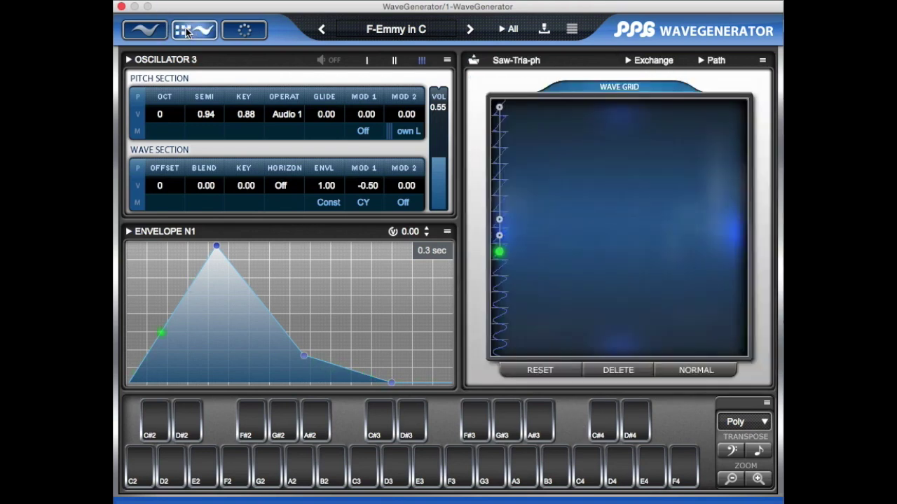
left_click(366, 60)
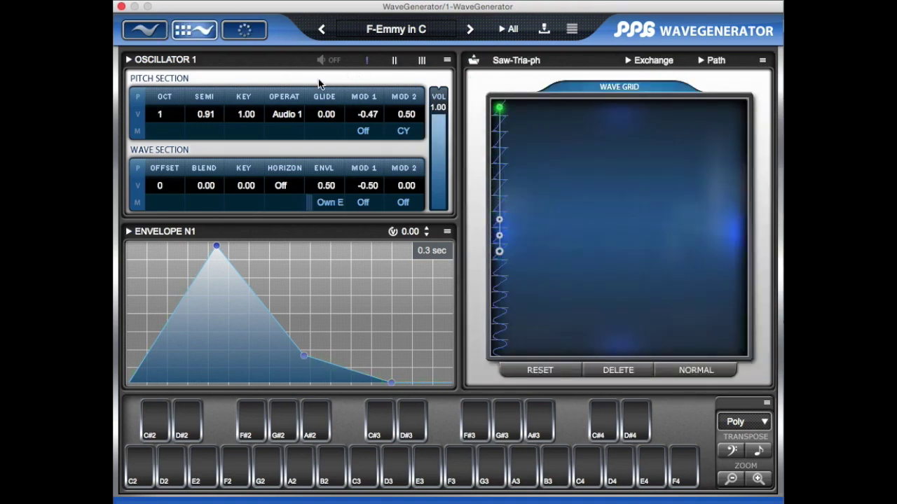
left_click_drag(159, 184, 166, 204)
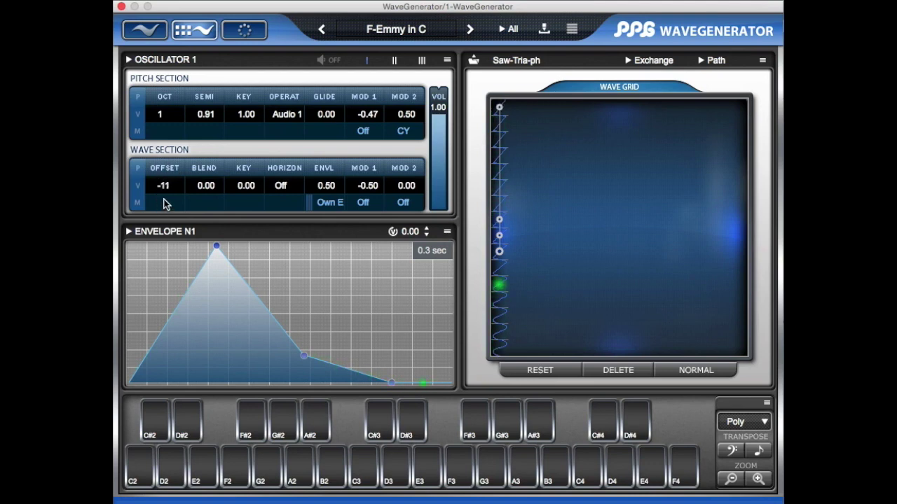
Open the filter wide with the cutoff and close it back down.
left_click(195, 30)
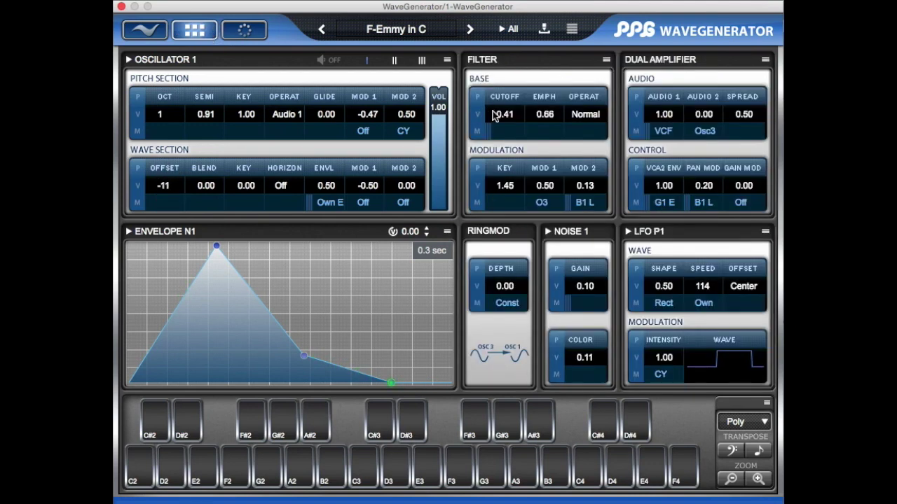
left_click_drag(509, 116, 513, 82)
left_click_drag(513, 87, 509, 175)
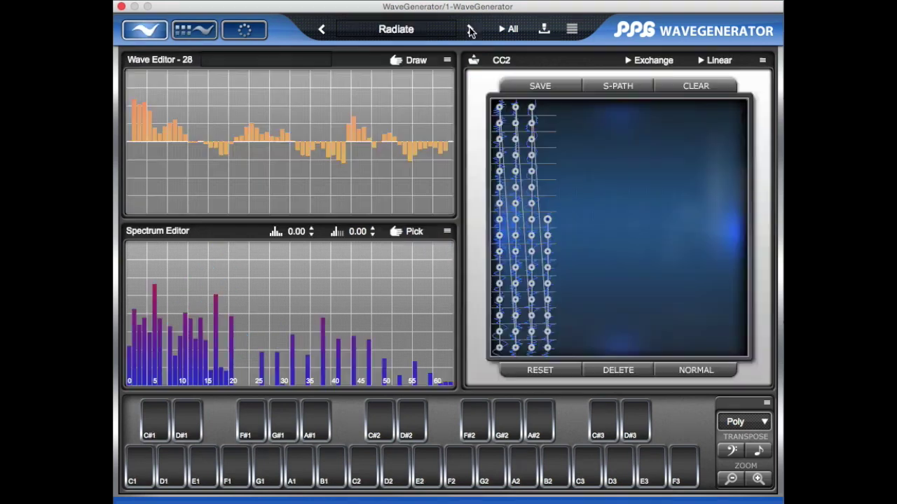
Load the Scape-2 preset and look through its oscillator, arpeggiator and filter settings.
left_click(470, 28)
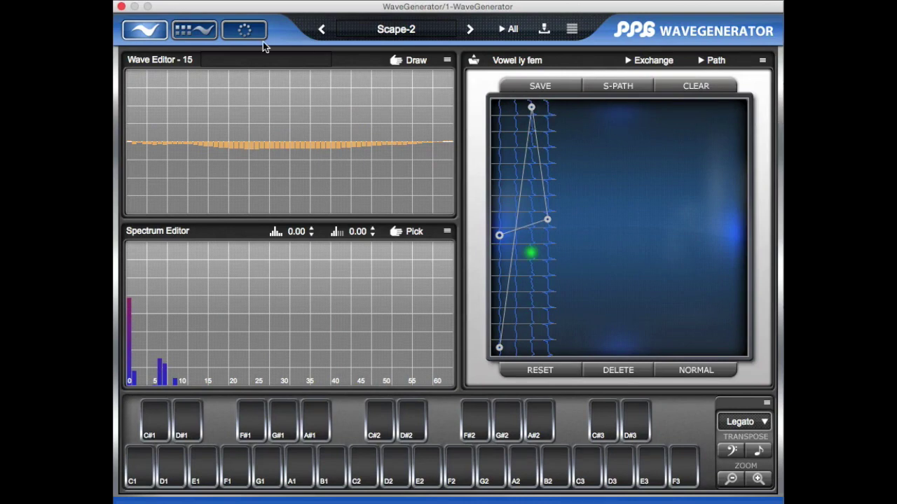
left_click(203, 31)
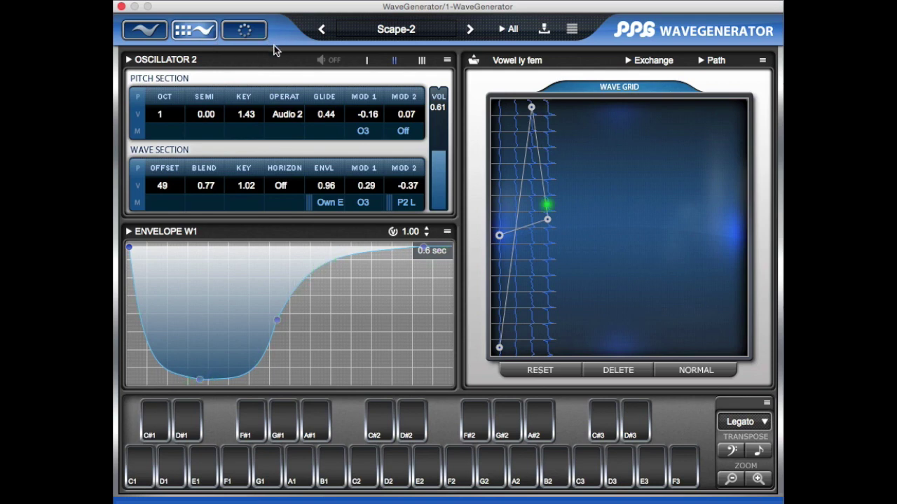
left_click(201, 34)
left_click(198, 33)
left_click(194, 32)
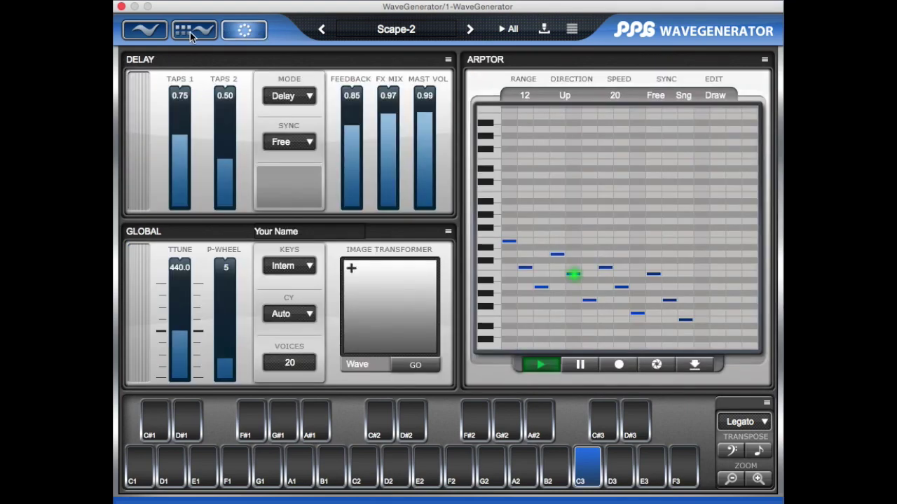
left_click(187, 32)
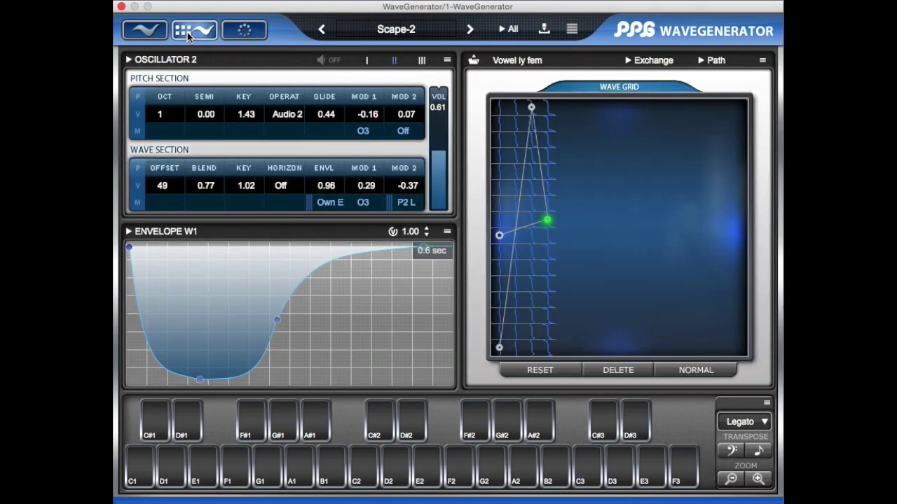
left_click(188, 32)
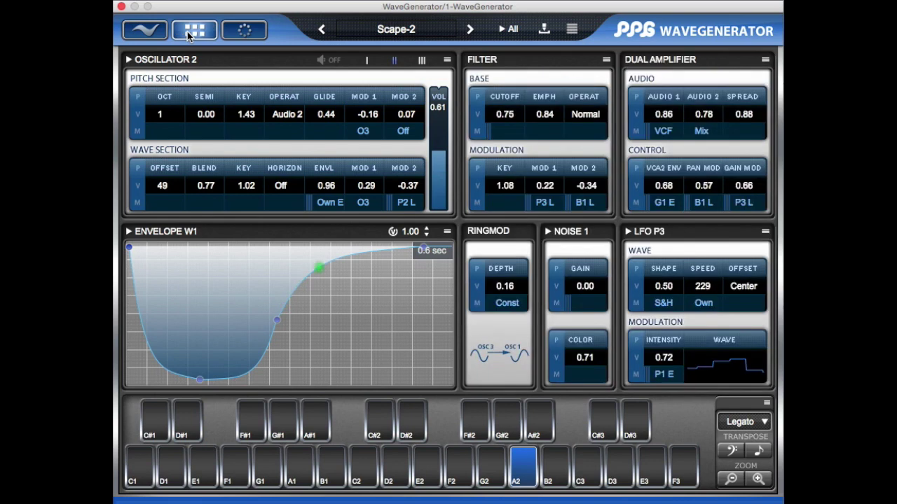
Display oscillator 1, lower the filter cutoff to 0.47 and raise the amplifier's Audio 1 level to 1.00.
mouse_move(509, 118)
left_mouse_down()
mouse_move(511, 85)
mouse_move(509, 132)
left_mouse_up()
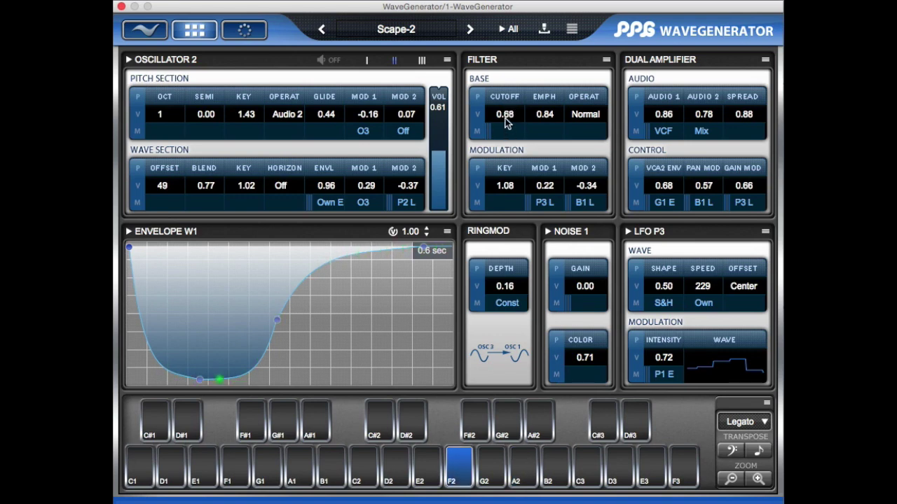
left_click(366, 62)
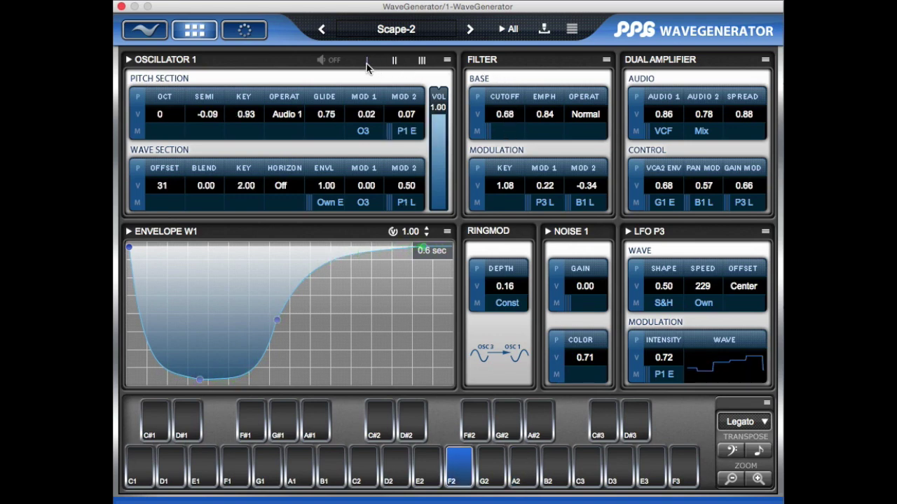
left_click_drag(522, 117, 509, 154)
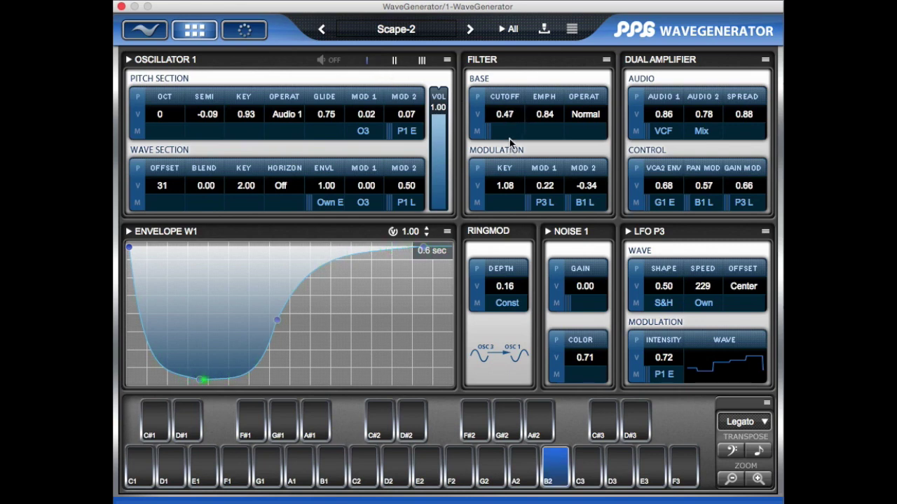
left_click_drag(677, 116, 676, 98)
Try out oscillator 1's wave offset on the Vowel iy fem wave grid.
left_click(193, 30)
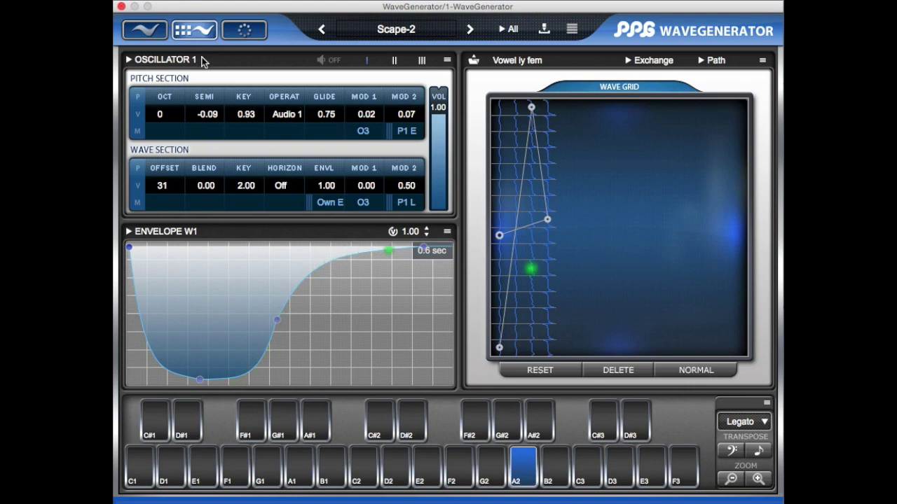
mouse_move(161, 186)
left_mouse_down()
mouse_move(164, 206)
mouse_move(168, 186)
left_mouse_up()
left_click(200, 34)
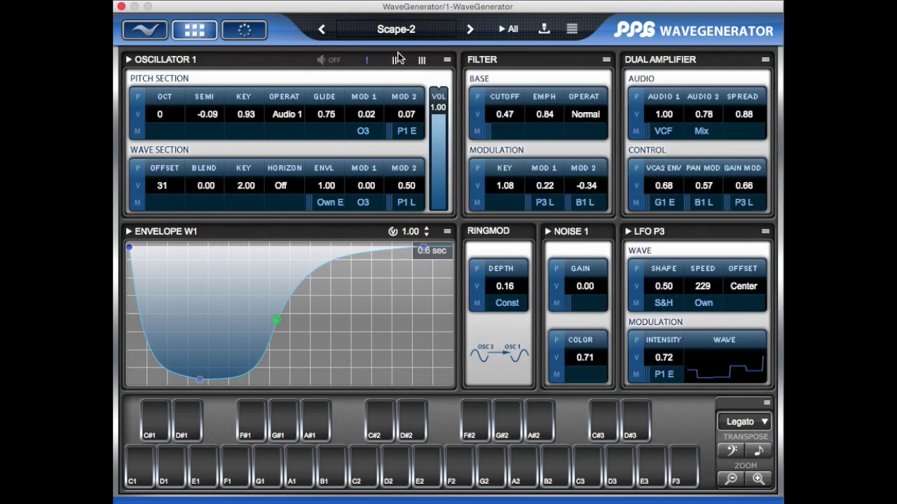
Raise the Scape-2 preset's filter cutoff to 0.69, with a look at the wave grid along the way.
left_click_drag(508, 113, 514, 74)
left_click(197, 36)
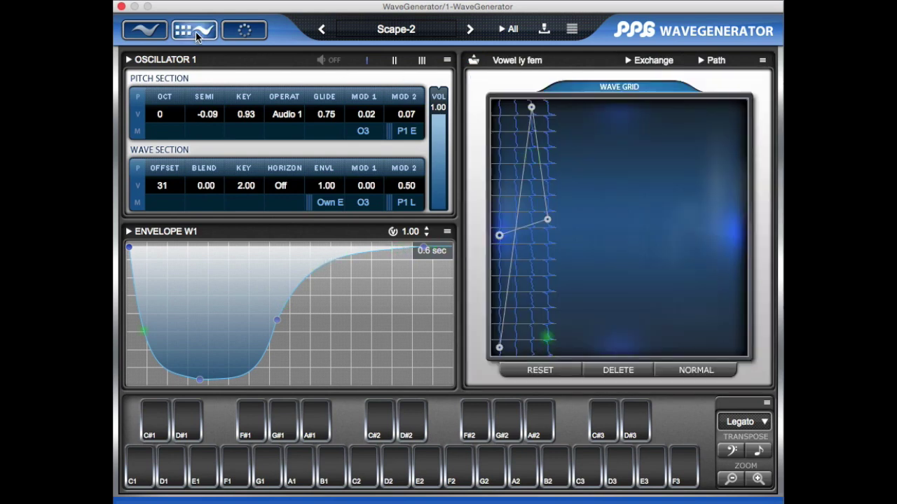
left_click(196, 37)
mouse_move(515, 93)
left_mouse_down()
mouse_move(504, 138)
mouse_move(517, 95)
left_mouse_up()
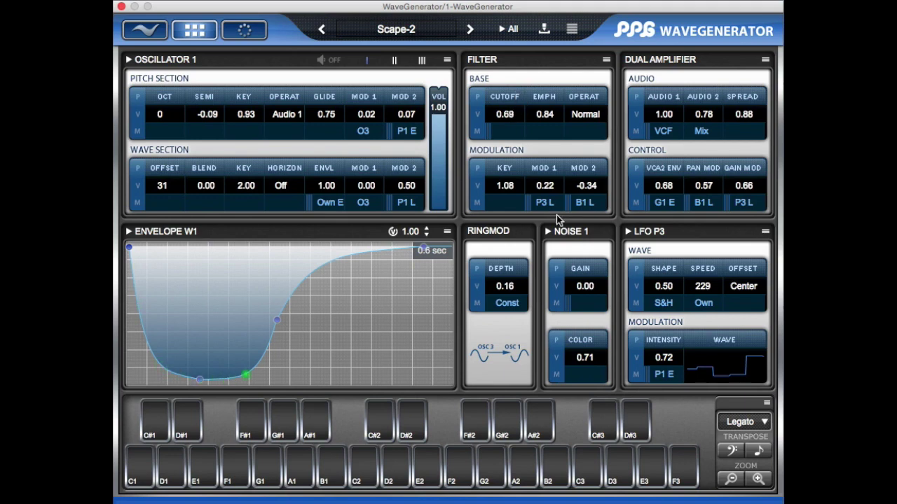
Sweep Noise 1's gain up and back to 0.00, and adjust the filter cutoff to 0.70.
left_click_drag(588, 287, 597, 261)
left_click_drag(507, 121, 518, 101)
left_click_drag(591, 286, 594, 330)
left_click_drag(508, 114, 516, 145)
Display oscillator 3 and lower its wave offset to -32 with the Vowel iy fem wave grid shown.
left_click(393, 60)
left_click(420, 61)
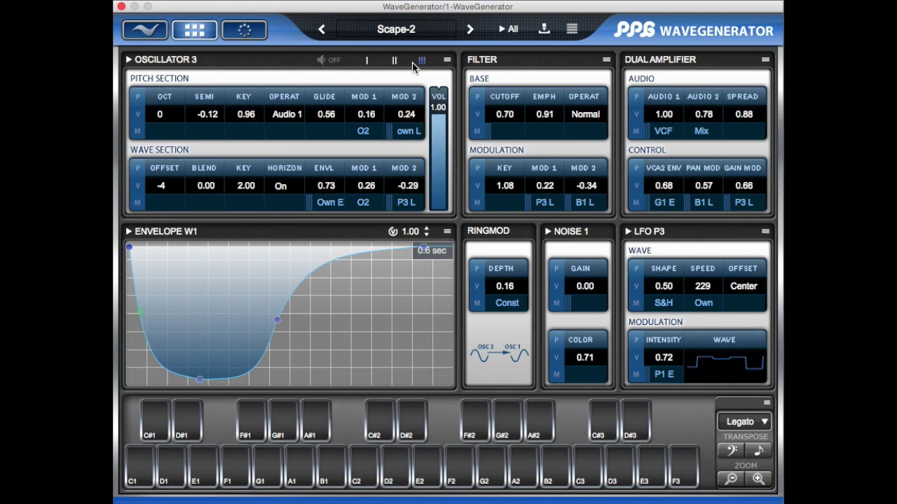
left_click(179, 61)
left_click_drag(163, 185, 171, 229)
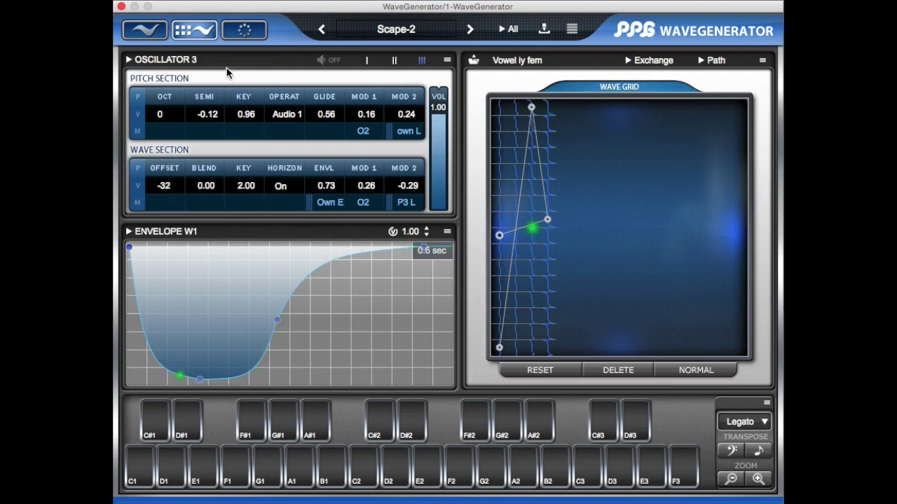
Lower the Scape-2 preset's filter cutoff and pause its arpeggiator.
left_click(195, 29)
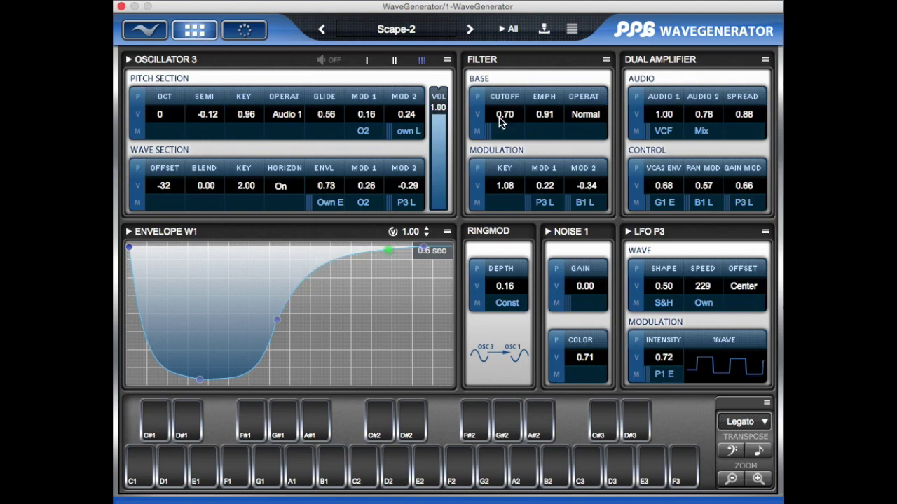
left_click_drag(506, 120, 499, 172)
left_click(195, 31)
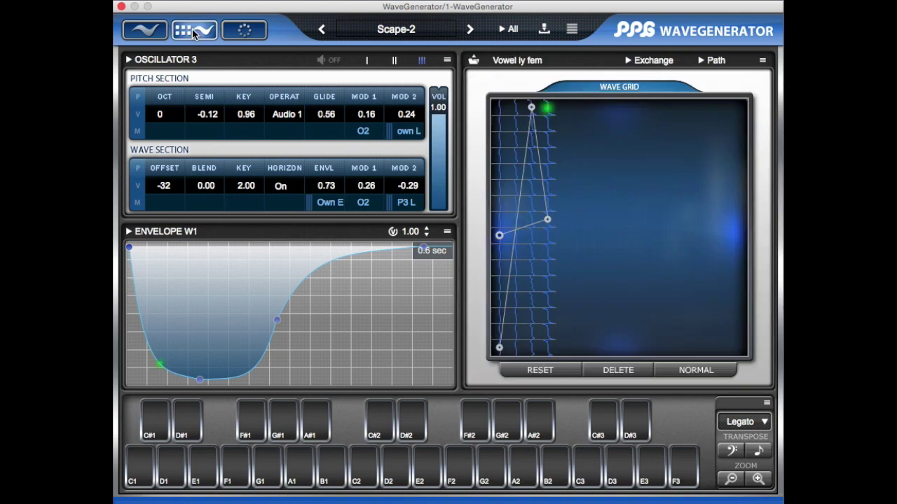
left_click(243, 35)
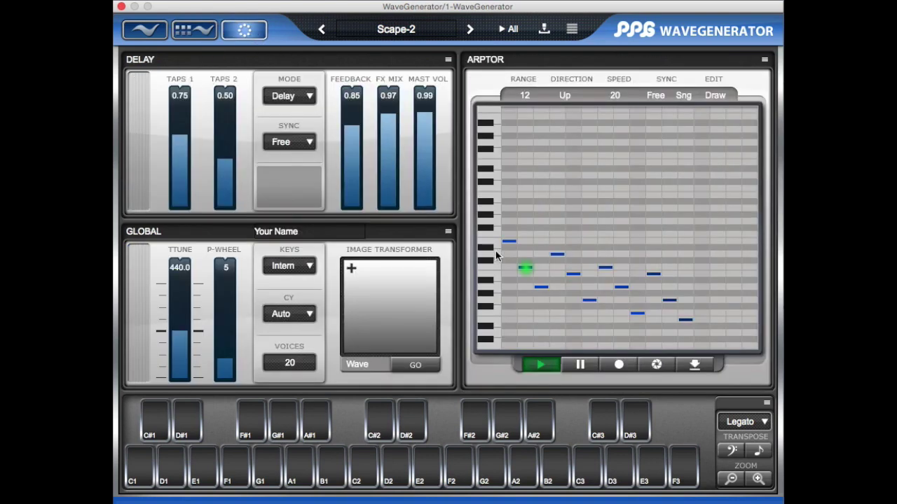
left_click(578, 365)
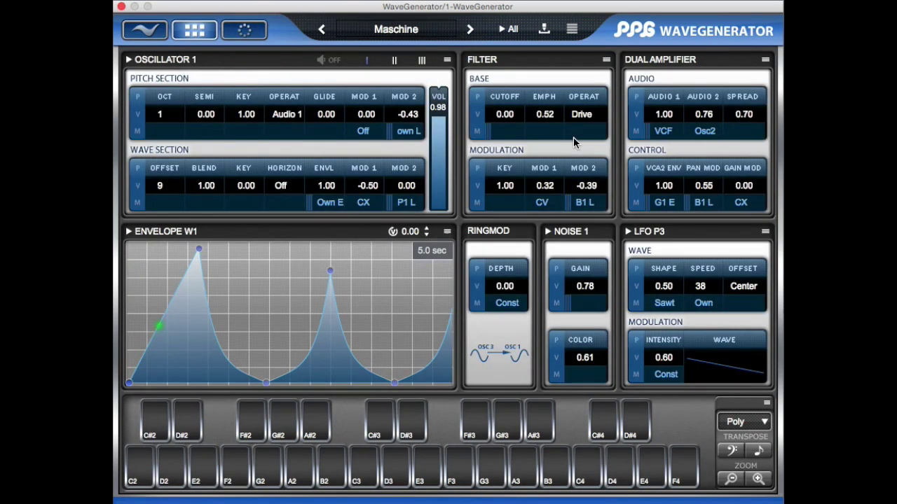
Sweep the Maschine preset's filter cutoff up and down, and set the Noise 1 color to 0.66.
left_click(194, 29)
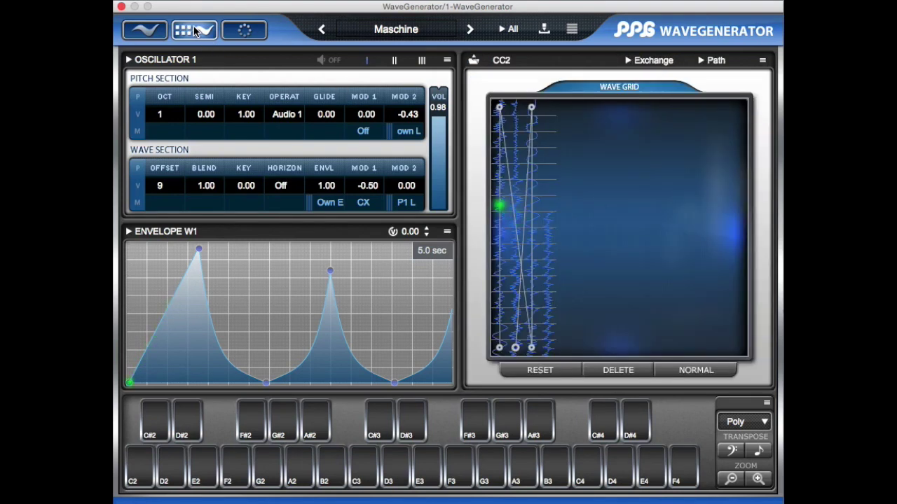
left_click(192, 31)
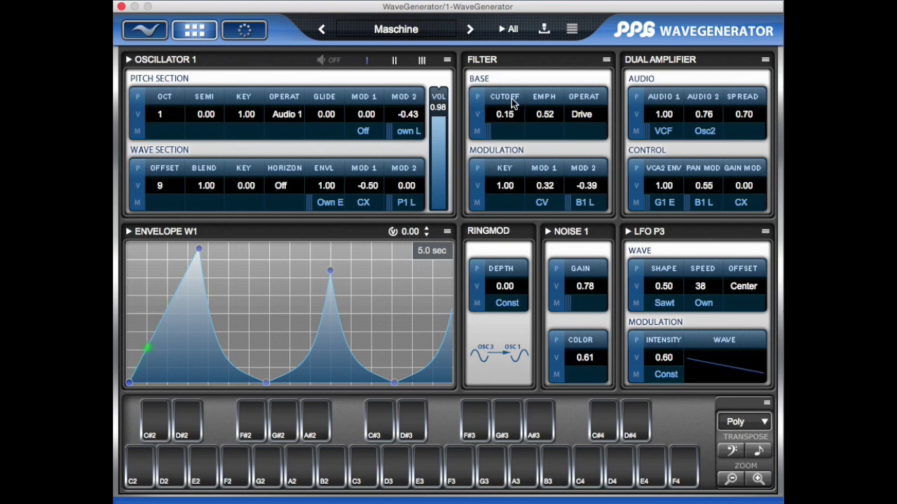
scroll(510, 114, "up", 3)
mouse_move(605, 347)
left_mouse_down()
mouse_move(601, 301)
mouse_move(596, 340)
left_mouse_up()
left_click_drag(514, 85, 512, 132)
left_click_drag(561, 357, 595, 368)
left_click_drag(507, 111, 512, 55)
left_click_drag(515, 112, 520, 197)
Set oscillator 1's wave offset to 11 with the CC2 wave grid shown.
left_click(202, 32)
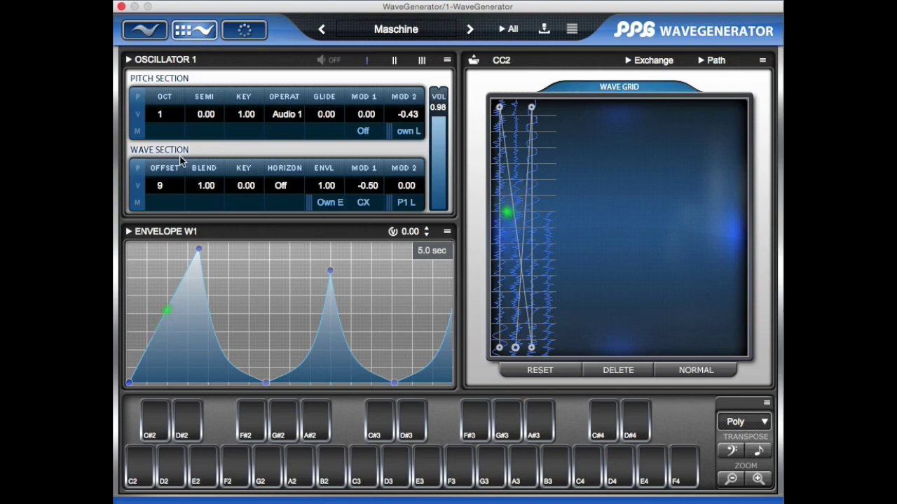
mouse_move(161, 188)
left_mouse_down()
mouse_move(172, 176)
mouse_move(164, 203)
mouse_move(165, 192)
left_mouse_up()
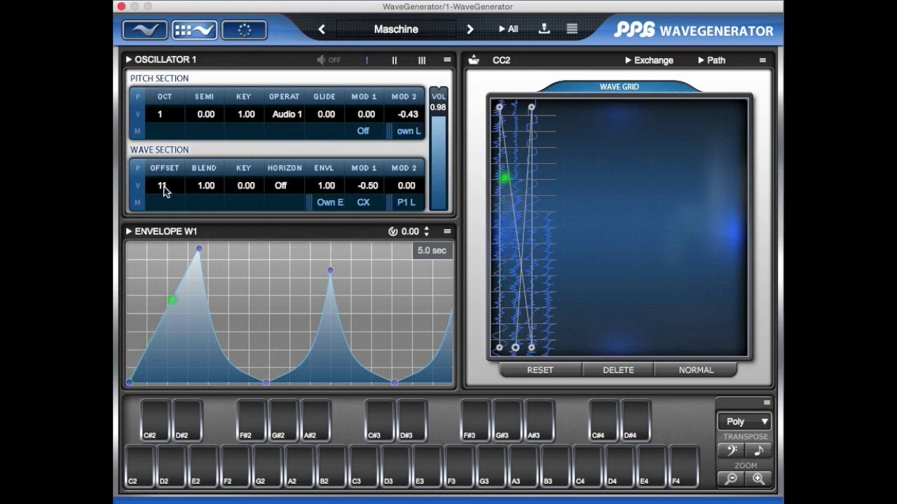
Set the filter cutoff to 0.10 and the LFO P3 speed to 72.
left_click(195, 31)
left_click_drag(509, 104, 522, 130)
left_click_drag(707, 289, 699, 253)
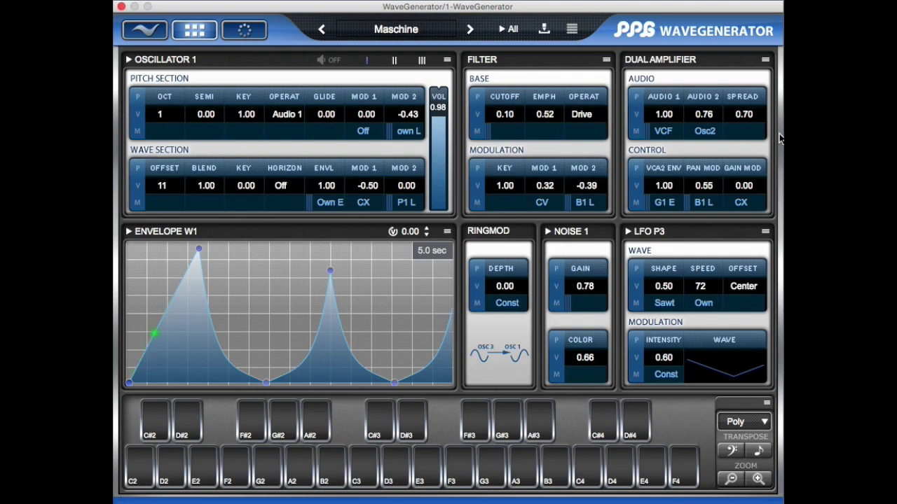
Pause the Maschine preset's arpeggiator after a look at the wave grid.
left_click(213, 31)
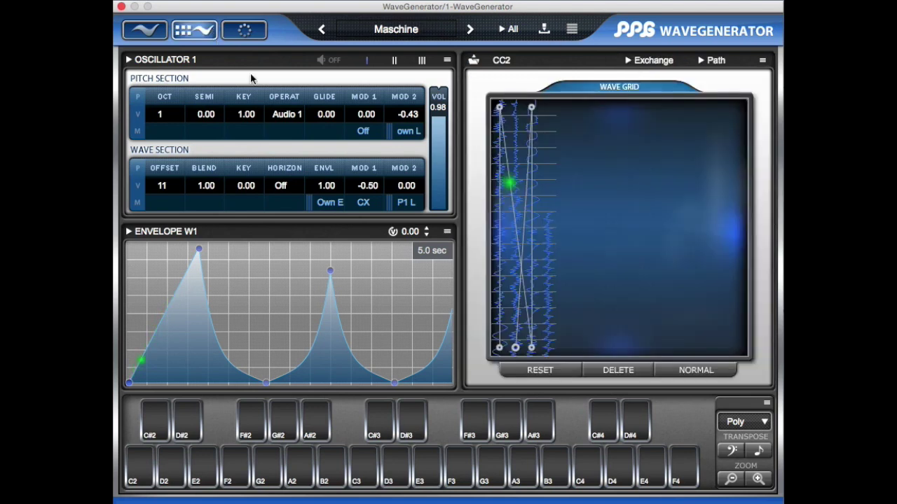
left_click(244, 29)
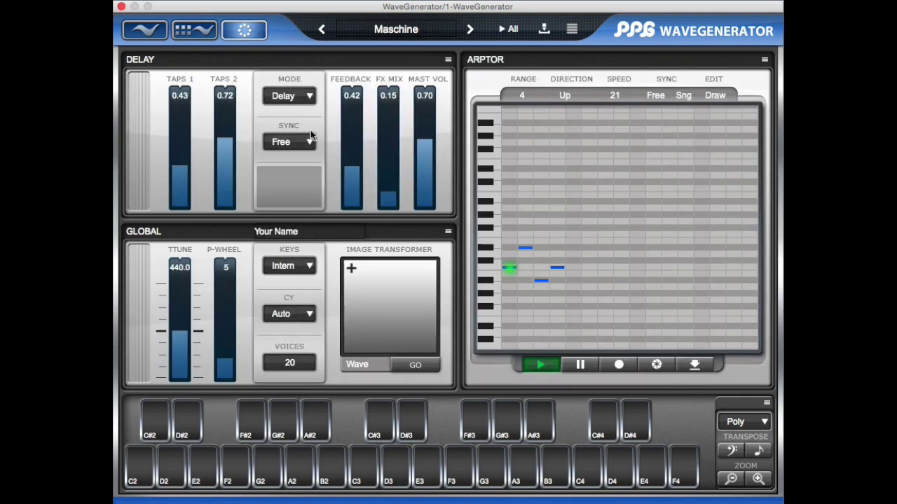
left_click(577, 365)
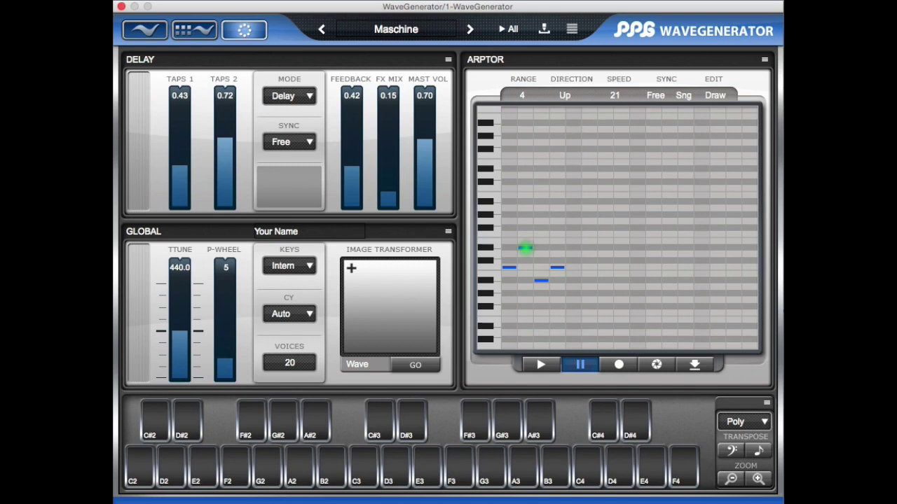
Lower the Maschine preset's filter cutoff to 0.01.
left_click(195, 29)
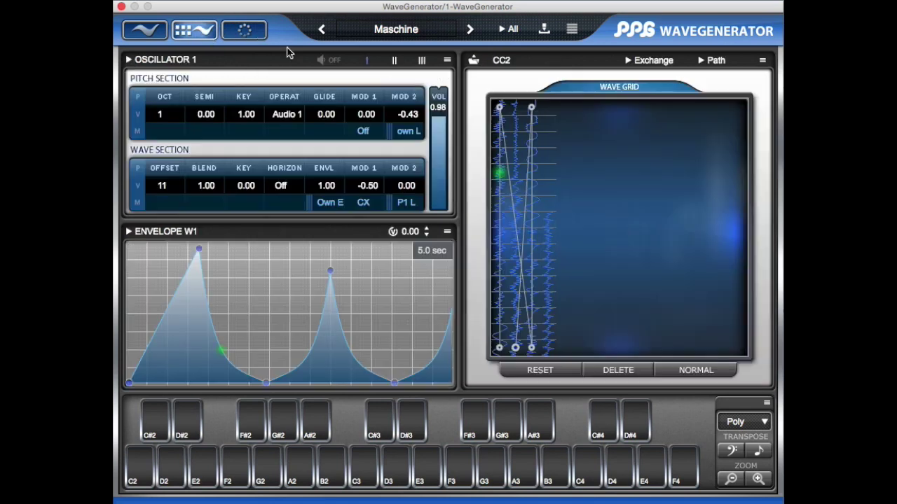
left_click(195, 29)
left_click_drag(505, 113, 509, 124)
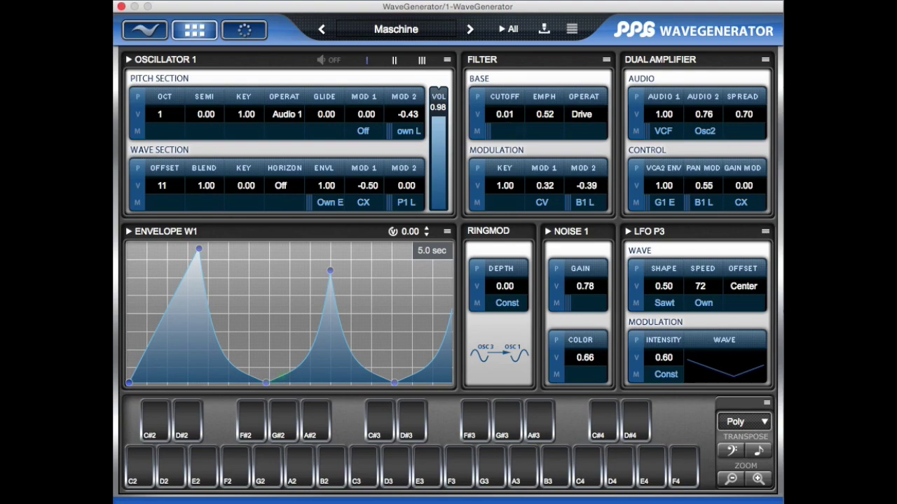
Load the Impact preset and start its arpeggiator.
left_click(244, 29)
left_click(529, 359)
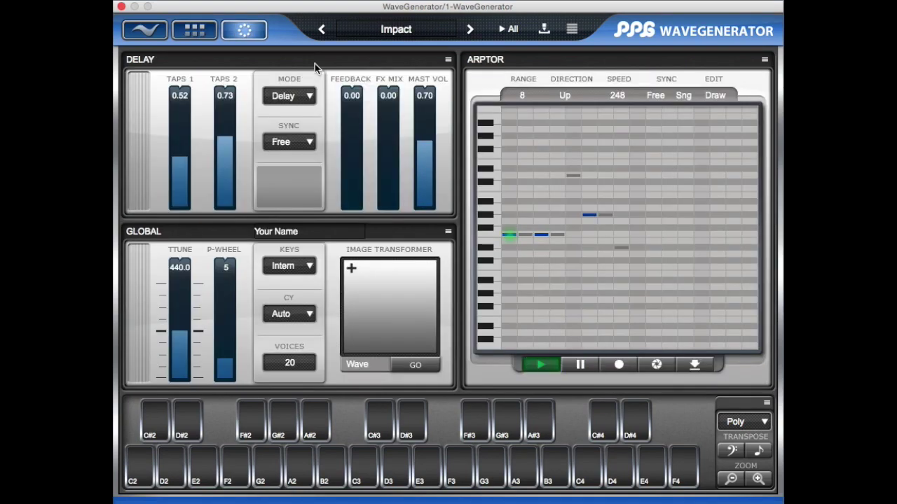
Raise the Impact preset's amplifier Audio 2 level to 1.00 and the filter cutoff to 0.94.
left_click(212, 35)
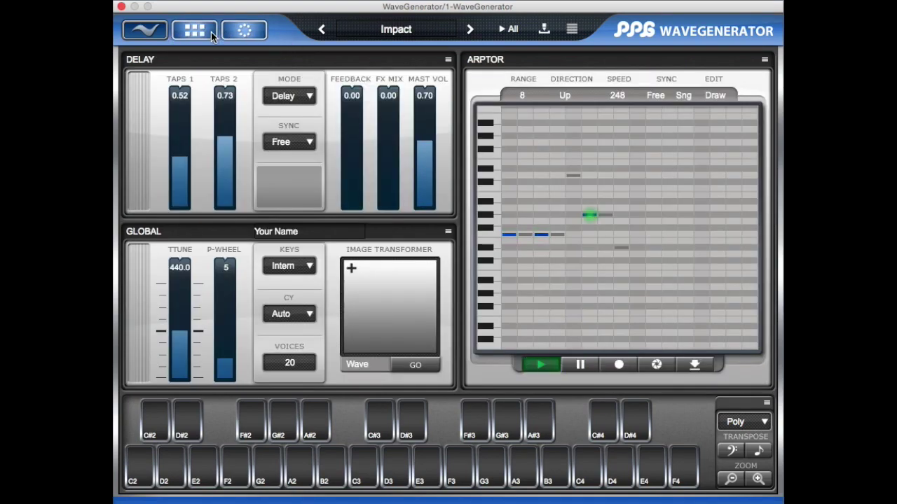
left_click_drag(709, 116, 715, 94)
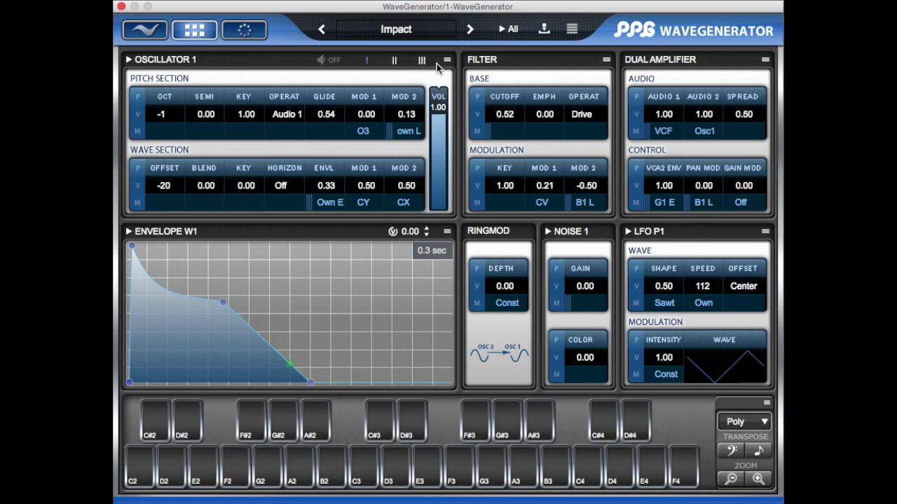
left_click_drag(497, 116, 500, 78)
left_click(196, 31)
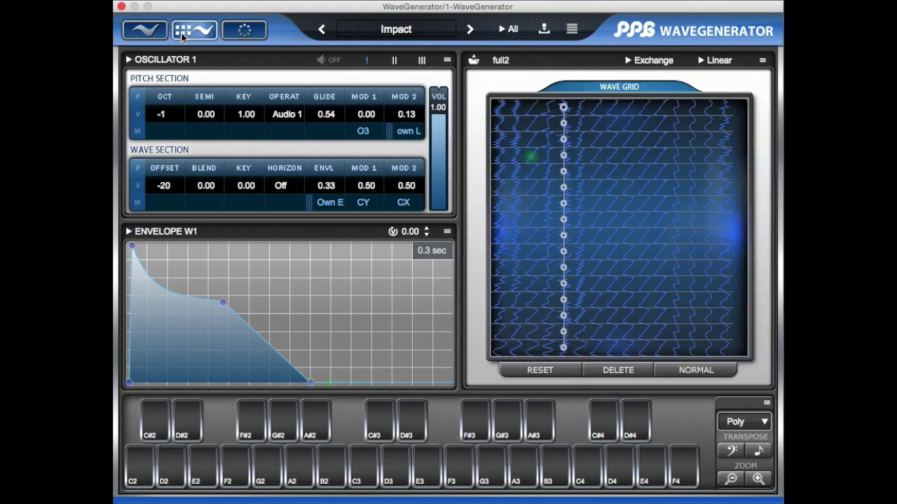
left_click(201, 34)
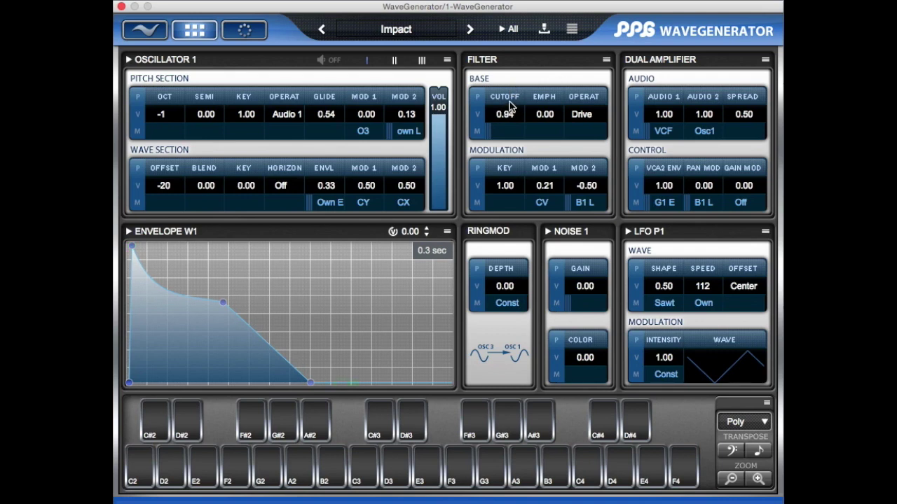
Sweep the Impact preset's filter cutoff and emphasis up and down, bringing the emphasis to 0.06.
left_click_drag(508, 122, 509, 180)
left_click_drag(509, 123, 510, 157)
left_click_drag(547, 113, 554, 57)
left_click_drag(519, 113, 522, 84)
left_click_drag(544, 114, 547, 84)
left_click_drag(509, 114, 529, 76)
left_click_drag(511, 115, 510, 105)
left_click_drag(549, 155, 542, 201)
scroll(502, 127, "down", 2)
left_click_drag(502, 127, 484, 187)
Display oscillator 2 and sweep its wave offset on the full2 wave grid.
left_click(394, 60)
left_click(194, 30)
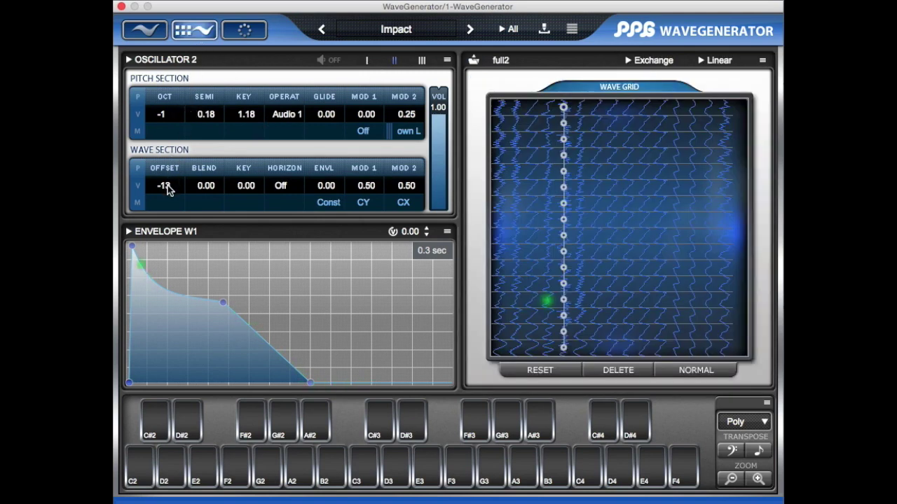
left_click_drag(167, 185, 167, 172)
left_click_drag(162, 189, 165, 185)
left_click_drag(164, 184, 166, 162)
left_click_drag(166, 161, 167, 179)
Display oscillator 1 and raise its wave offset to 3 on the full2 wave grid.
left_click(365, 60)
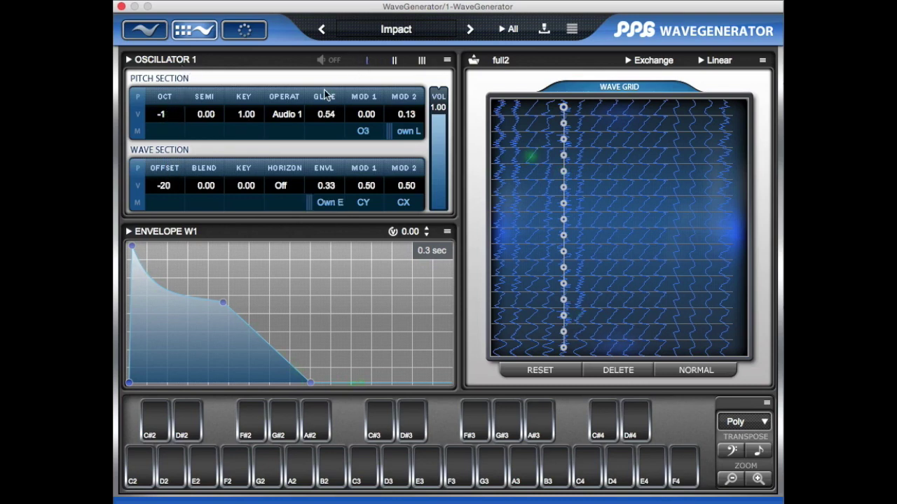
mouse_move(162, 188)
left_mouse_down()
mouse_move(164, 210)
mouse_move(171, 137)
mouse_move(168, 182)
mouse_move(136, 186)
mouse_move(168, 173)
left_mouse_up()
Sweep the filter cutoff down to 0.09 and up to 0.56, and set the filter's Mod 1 amount to 0.41.
left_click(194, 29)
left_click_drag(508, 143, 506, 165)
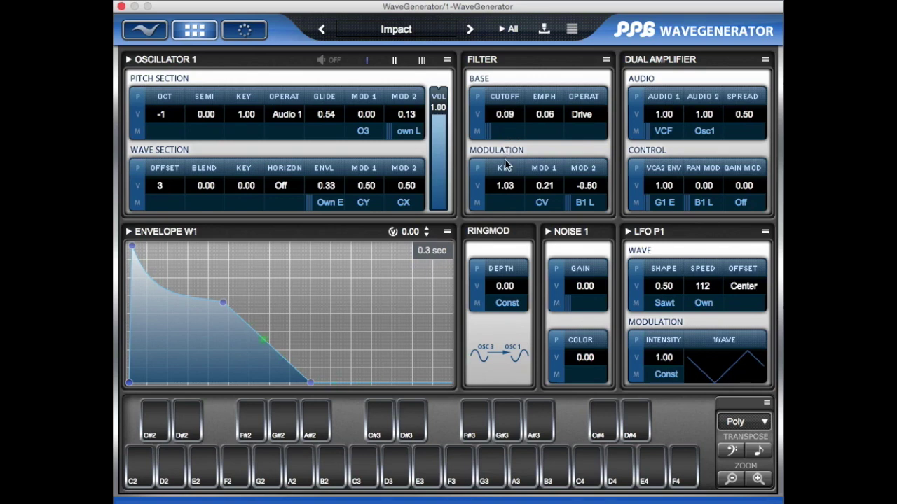
left_click_drag(507, 165, 507, 102)
left_click_drag(554, 187, 550, 151)
left_click_drag(500, 114, 512, 102)
Lower oscillator 1's wave offset to -2 with the wave grid shown.
left_click(188, 31)
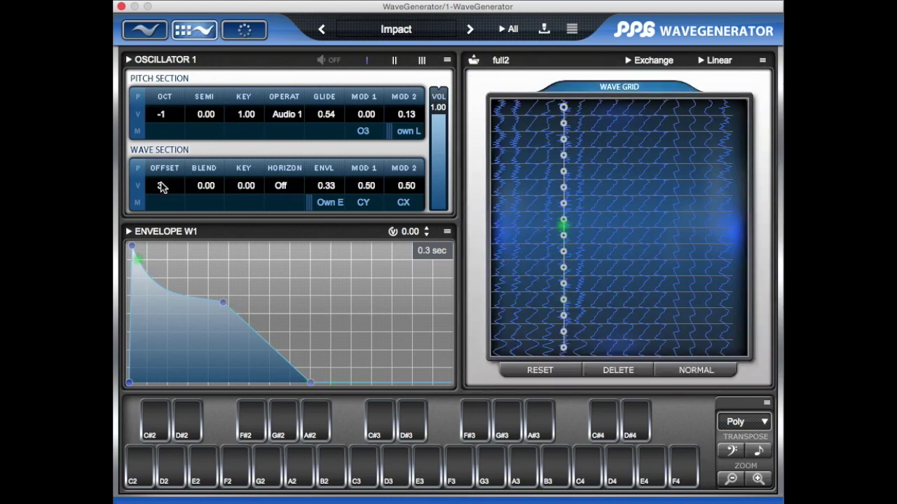
left_click_drag(161, 183, 160, 194)
Sweep the Impact preset's filter cutoff down and up several times, and pause its arpeggiator.
left_click(197, 35)
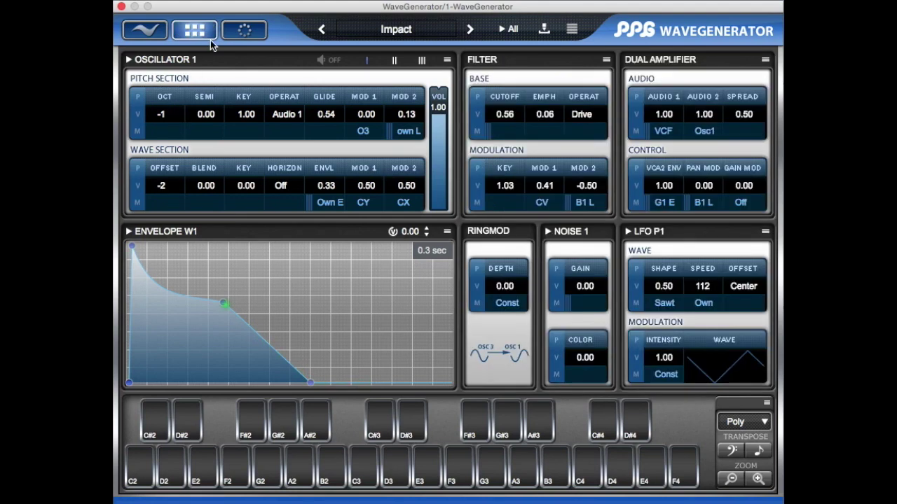
left_click_drag(494, 155, 494, 185)
left_click_drag(495, 183, 499, 154)
left_click_drag(498, 147, 511, 133)
left_click_drag(509, 120, 521, 95)
left_click_drag(521, 94, 521, 54)
left_click_drag(516, 140, 518, 183)
left_click(244, 30)
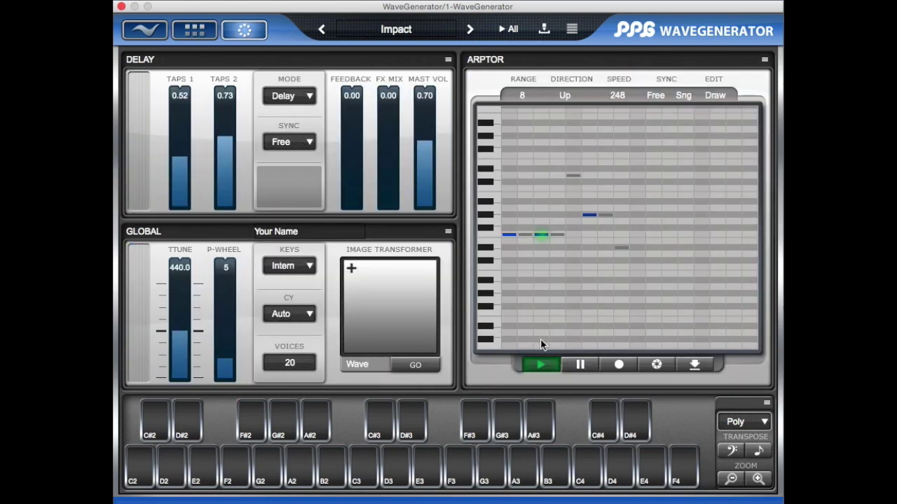
left_click(574, 366)
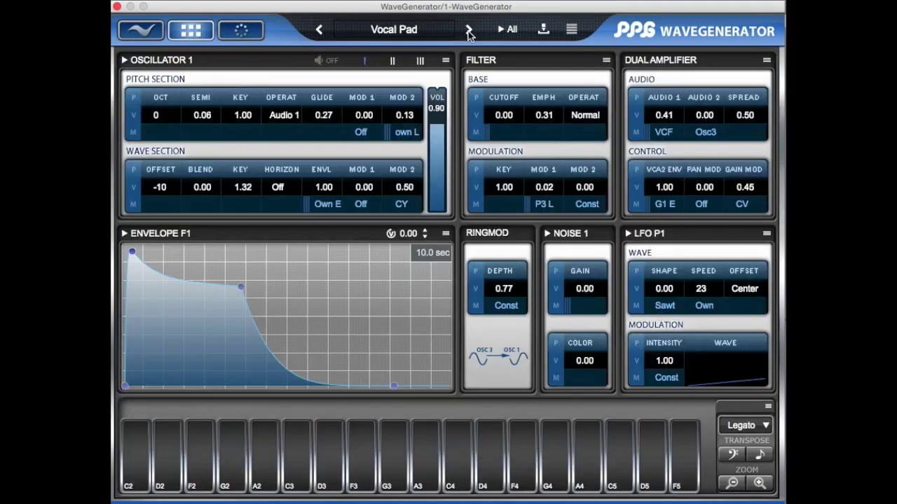
Load the Industrial Protest preset and raise its filter cutoff to 1.00 and emphasis to 0.81.
left_click(469, 29)
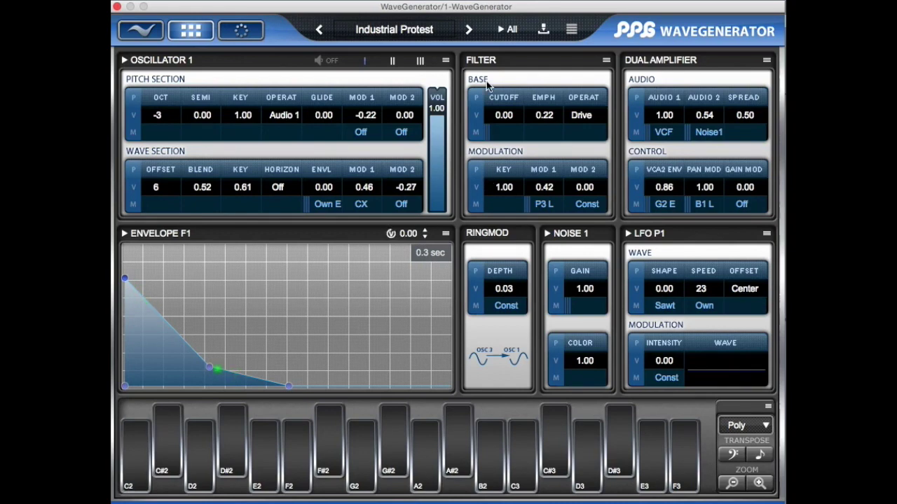
left_click_drag(505, 112, 519, 60)
left_click_drag(550, 114, 559, 35)
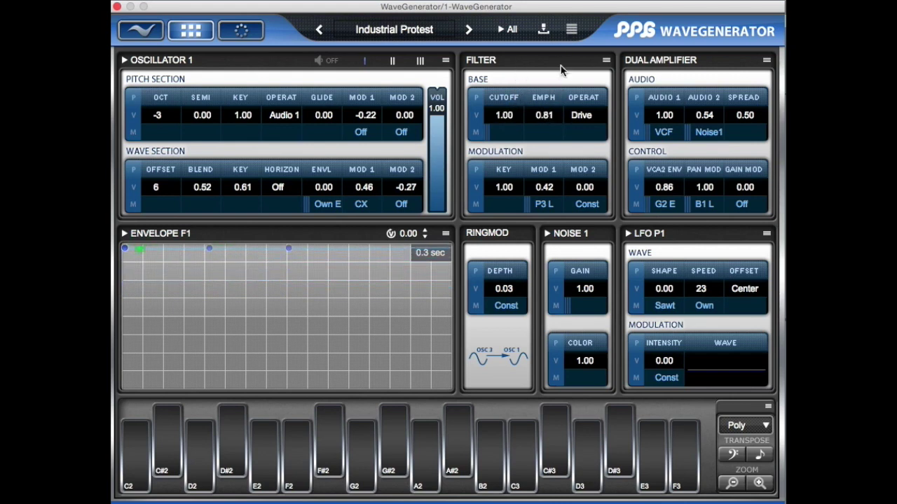
Sweep the filter cutoff down and up, ending at 0.28, and lower the emphasis to 0.19.
left_click_drag(505, 116, 515, 187)
left_click_drag(505, 123, 555, 108)
left_click_drag(504, 115, 513, 84)
left_click_drag(501, 118, 522, 59)
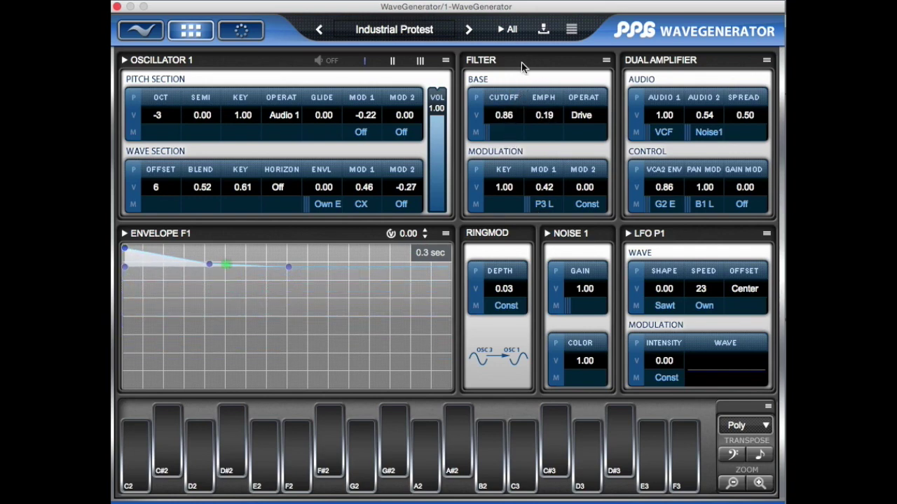
left_click_drag(521, 117, 507, 133)
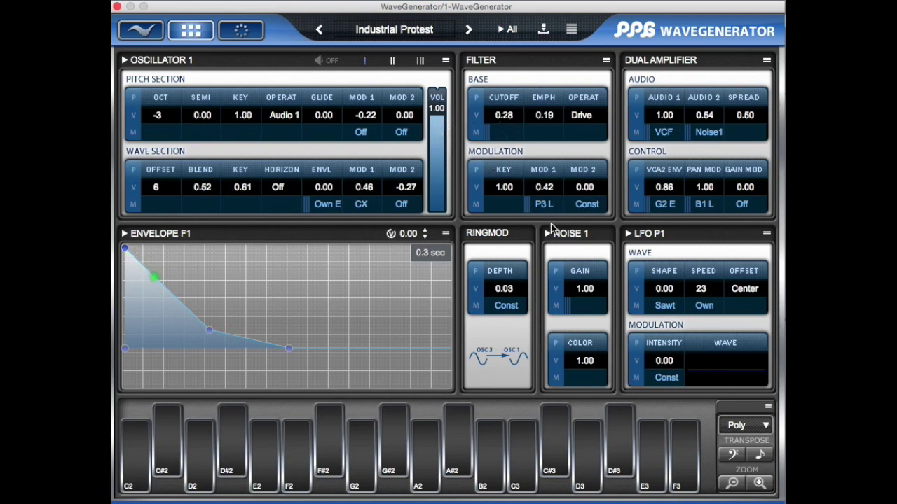
Set Noise 1's gain to 0.79 and color to 0.68, and raise the filter cutoff to 1.00.
left_click_drag(591, 307, 585, 336)
left_click_drag(579, 297, 584, 398)
left_click_drag(586, 304, 590, 228)
left_click_drag(505, 115, 519, 51)
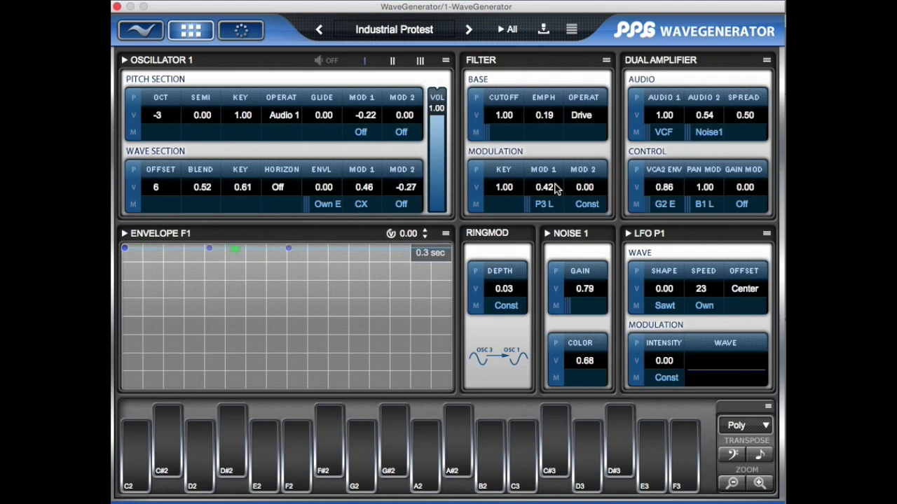
Set Noise 1's gain to 0.88 and color to 0.83, and lower the filter cutoff.
left_click_drag(589, 303, 592, 265)
left_click_drag(587, 351, 585, 381)
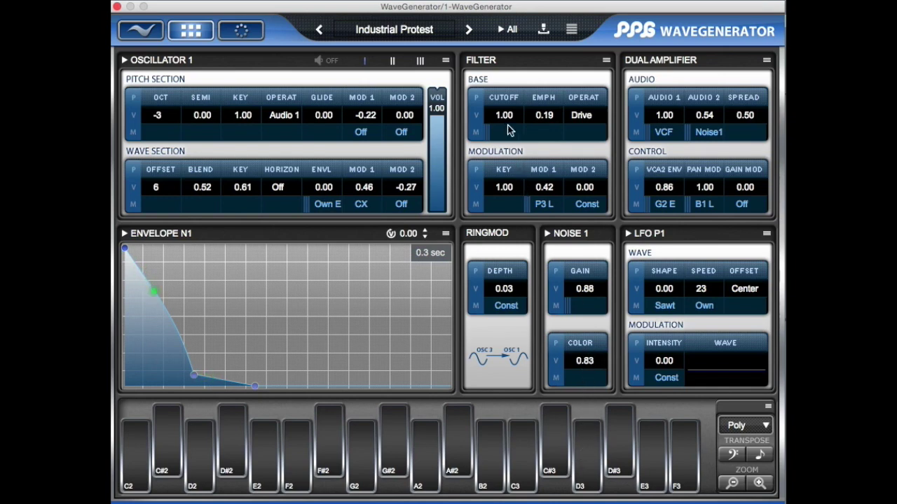
left_click_drag(510, 167, 504, 271)
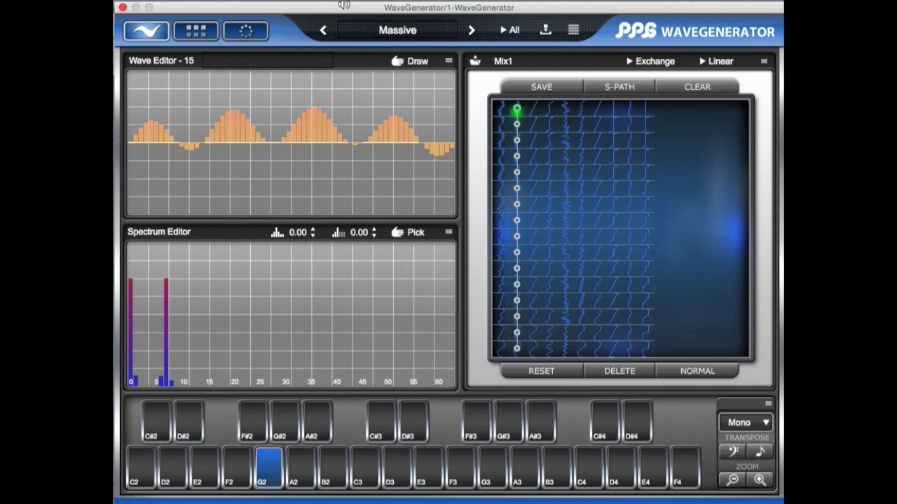
Sweep the Massive preset's filter cutoff, ending at 0.40, and raise the filter emphasis to 0.27.
left_click(194, 32)
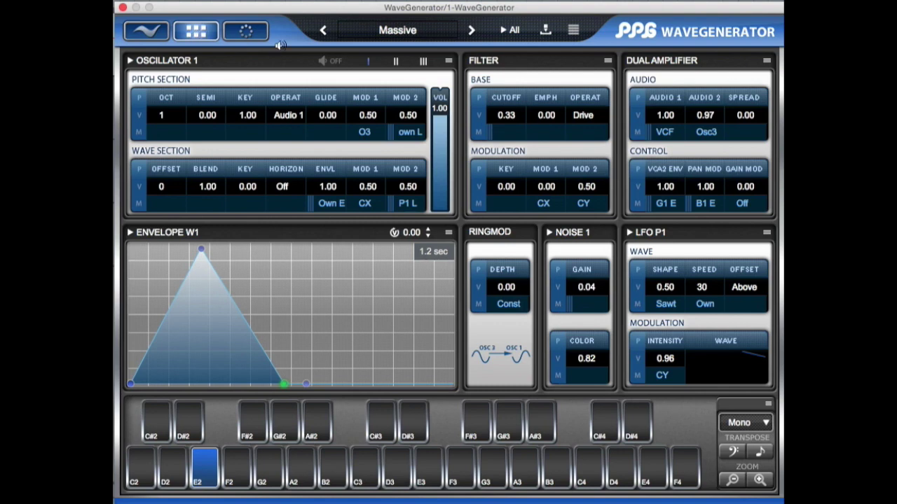
left_click_drag(512, 103, 516, 96)
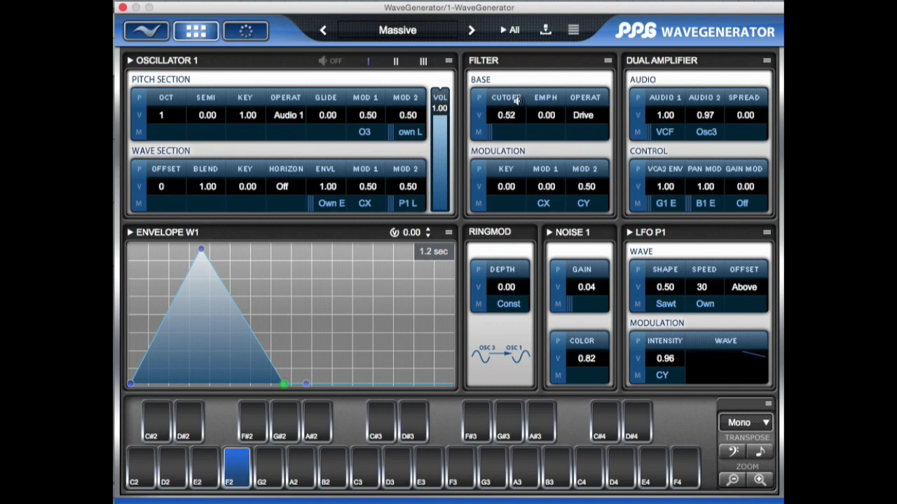
left_click_drag(511, 96, 507, 83)
left_click_drag(556, 98, 565, 37)
left_click_drag(510, 131, 512, 187)
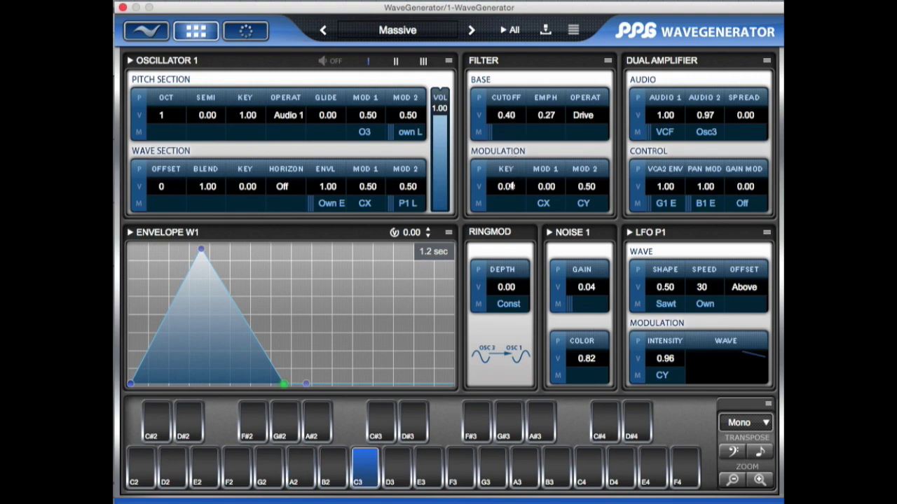
Raise the filter emphasis to 0.91, drop it to 0.03, and open the cutoff to 0.79.
left_click_drag(558, 94, 554, 28)
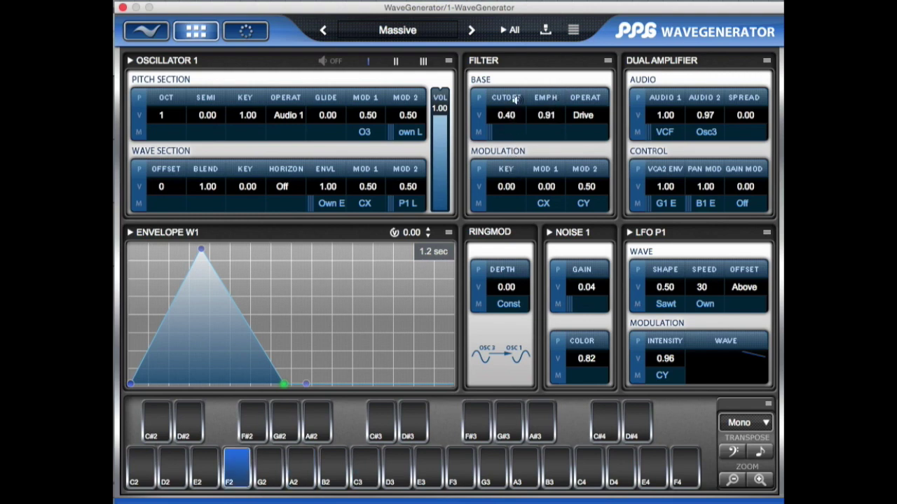
left_click_drag(505, 129, 528, 244)
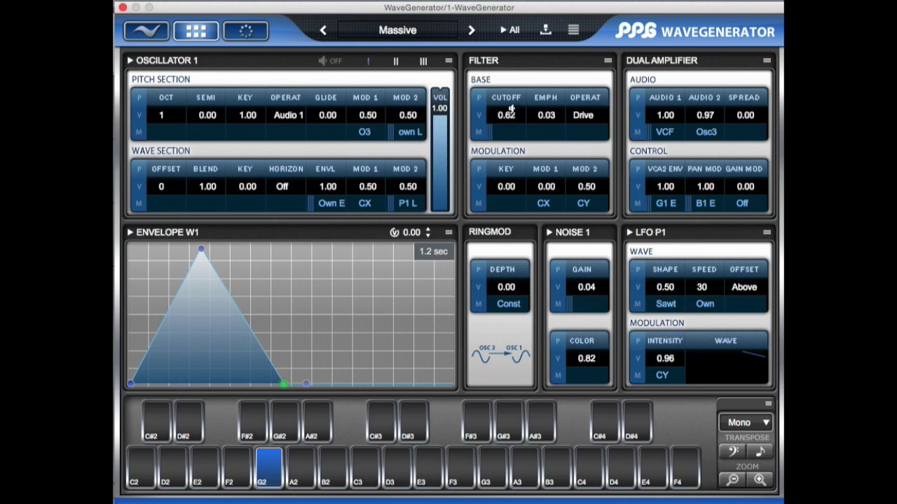
left_click_drag(515, 104, 498, 84)
Show the wave grid beside the oscillator settings and raise Oscillator 1's wave offset.
left_click(196, 31)
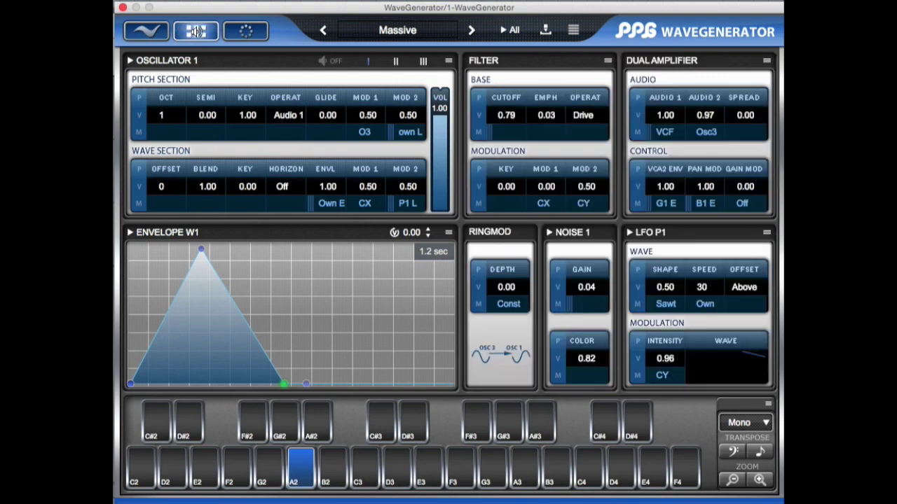
left_click_drag(161, 184, 166, 166)
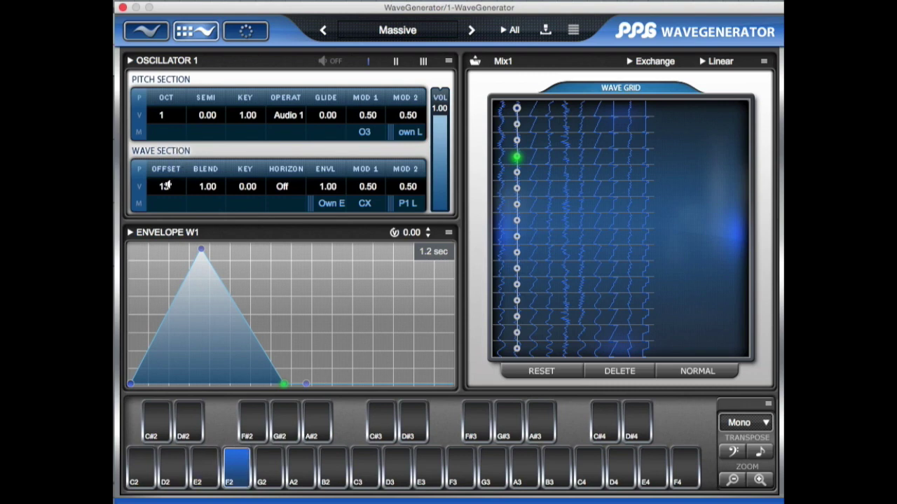
mouse_move(167, 185)
left_mouse_down()
mouse_move(166, 210)
mouse_move(164, 187)
left_mouse_up()
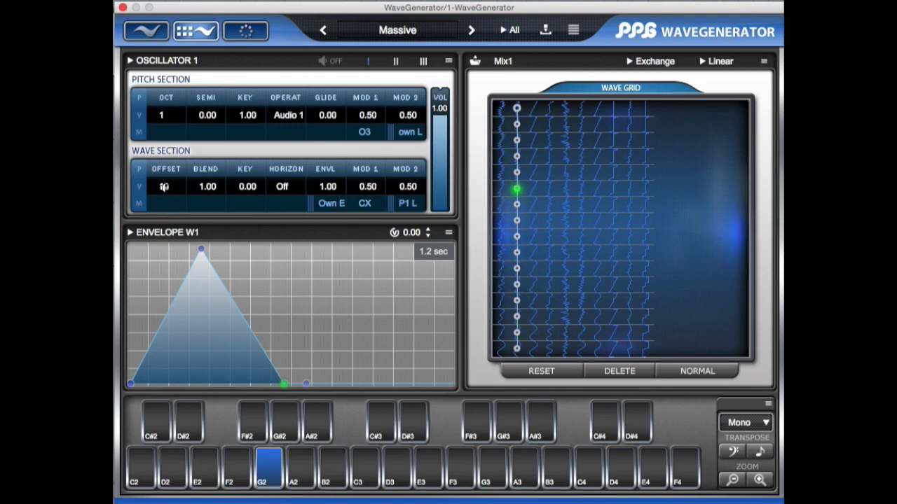
Set Oscillator 2's wave offset to 20 and Oscillator 3's wave offset to 9.
left_click(393, 62)
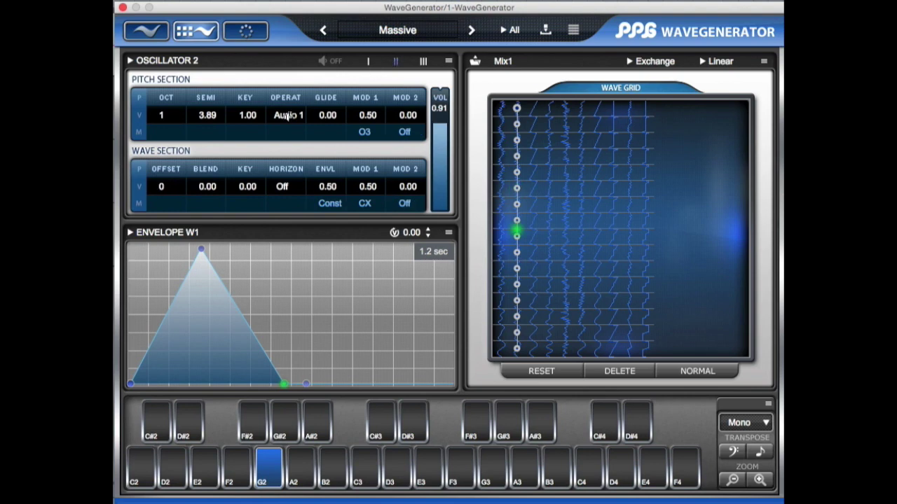
left_click_drag(162, 188, 164, 162)
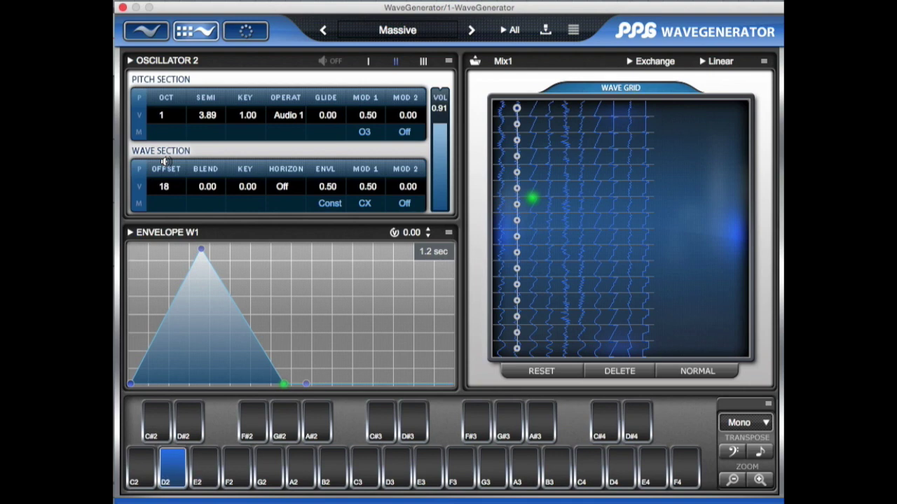
left_click_drag(163, 162, 165, 124)
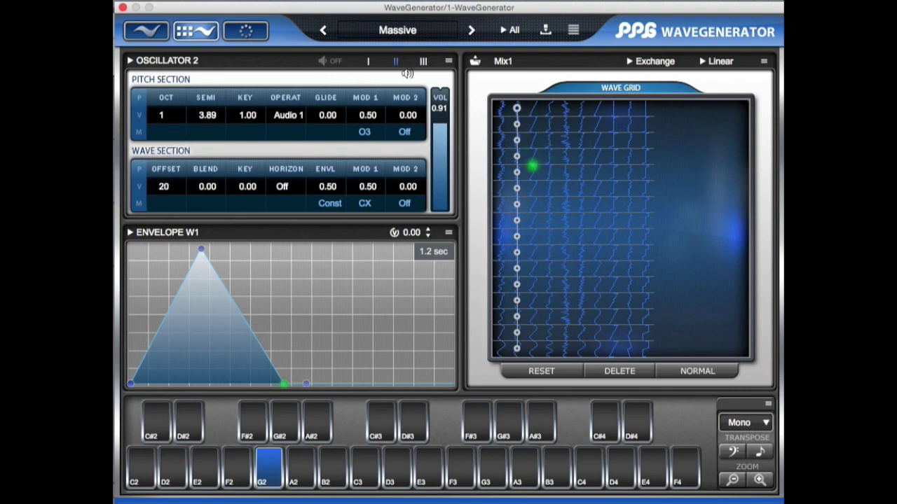
left_click(423, 60)
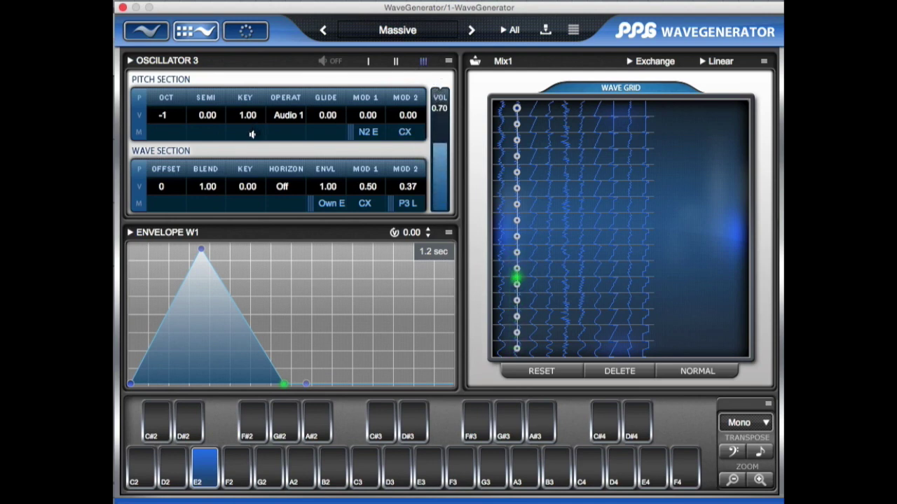
mouse_move(173, 186)
left_mouse_down()
mouse_move(174, 146)
mouse_move(172, 172)
left_mouse_up()
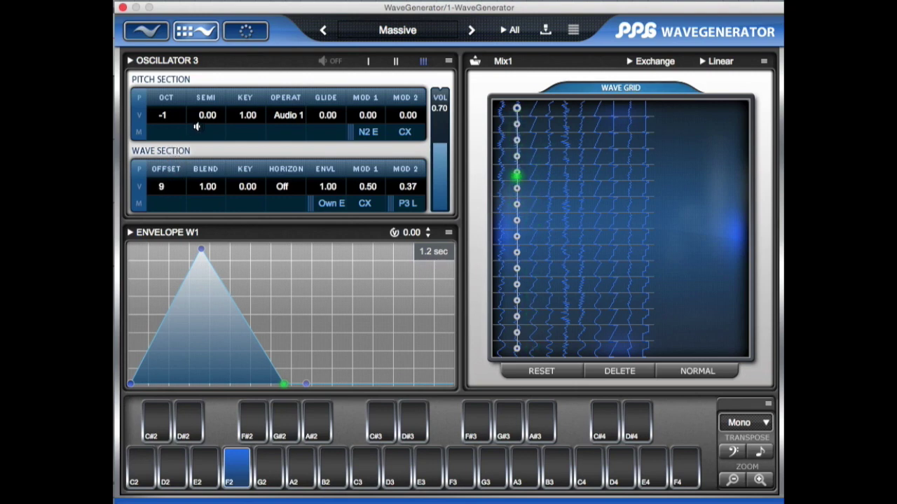
Try the delay effect with an FX mix of 0.62 and return the mix to 0.00.
left_click(246, 31)
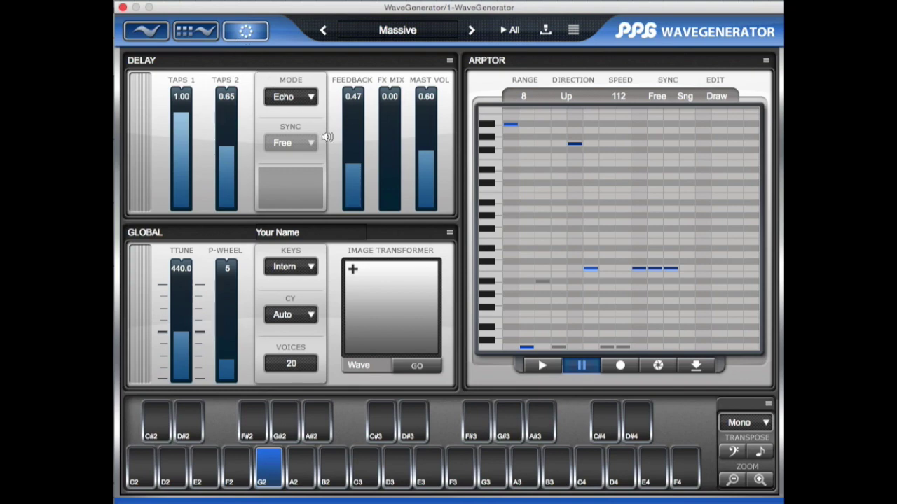
left_click_drag(383, 171, 381, 80)
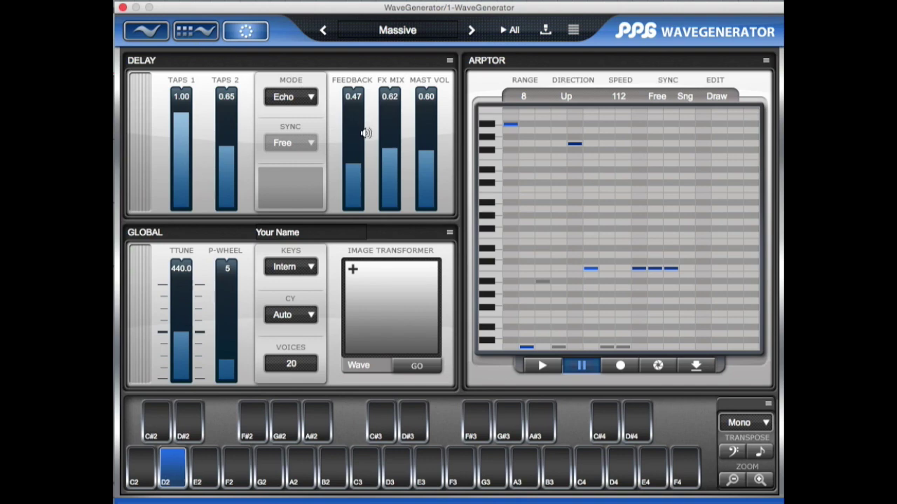
left_click_drag(386, 154, 390, 244)
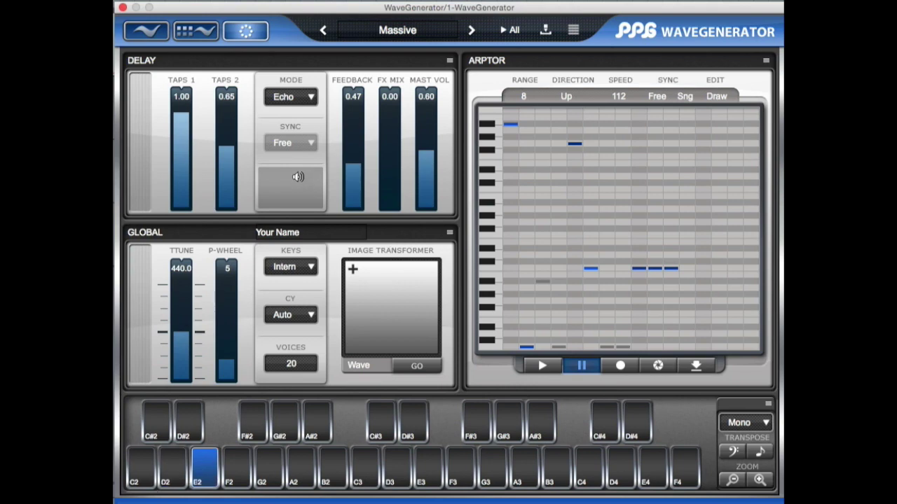
Raise the Wandsbek Factory preset's filter cutoff to 0.91 and its emphasis to 0.68.
left_click(199, 32)
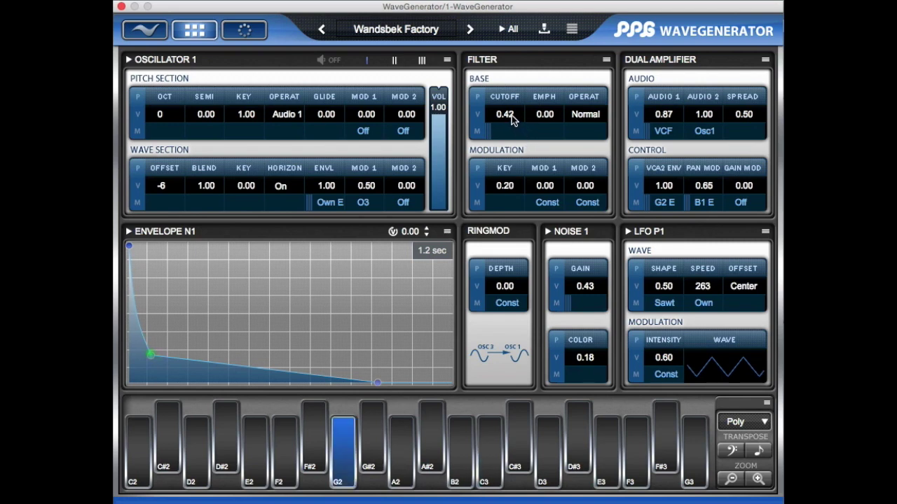
left_click_drag(517, 98, 524, 70)
left_click_drag(540, 121, 597, 1)
left_click_drag(546, 116, 569, 35)
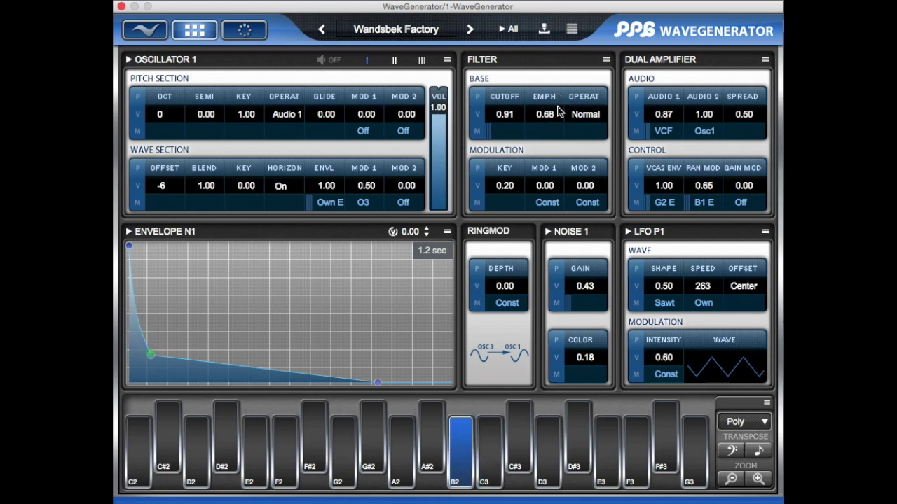
Lower the filter emphasis to 0.23 and the cutoff to 0.54, and set Noise 1's color to 0.36.
left_click_drag(552, 121, 544, 203)
left_click_drag(508, 157, 506, 181)
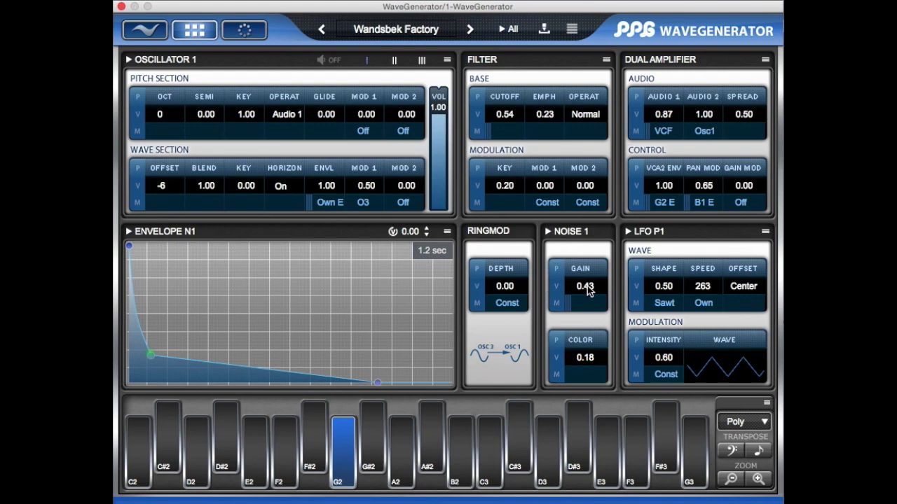
left_click_drag(593, 336, 597, 281)
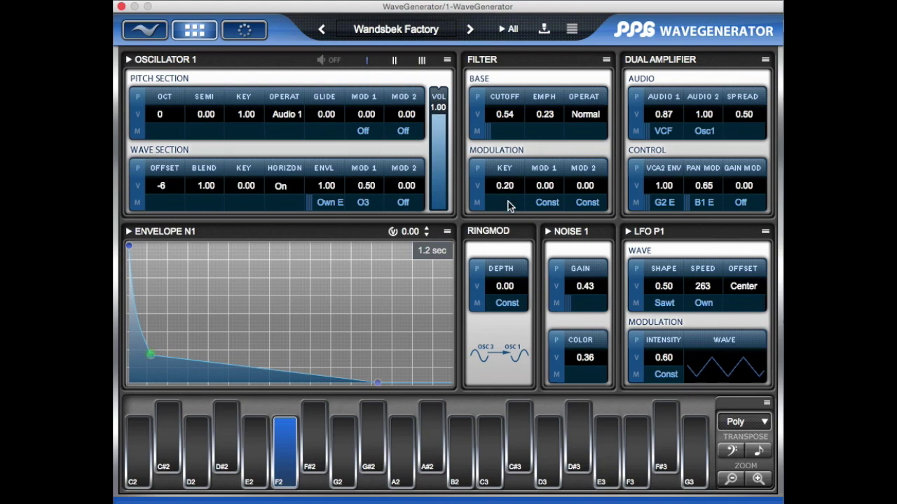
Show the wave grid and sweep Oscillator 1's wave offset up to 50 and back down to 0.
left_click(210, 34)
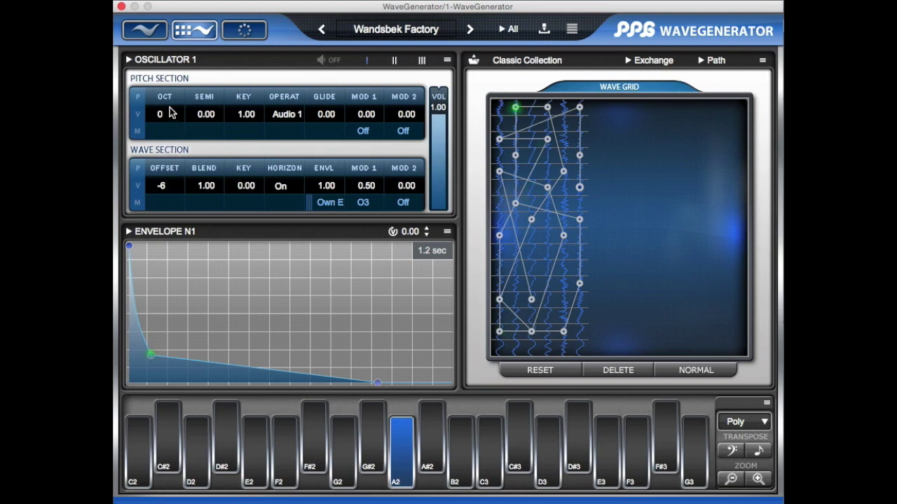
left_click_drag(161, 188, 176, 116)
left_click_drag(164, 187, 174, 176)
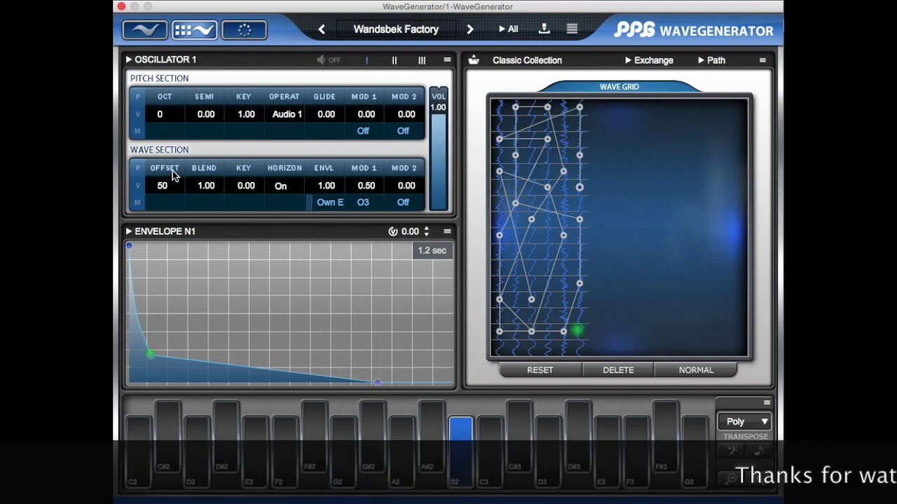
left_click_drag(173, 172, 169, 246)
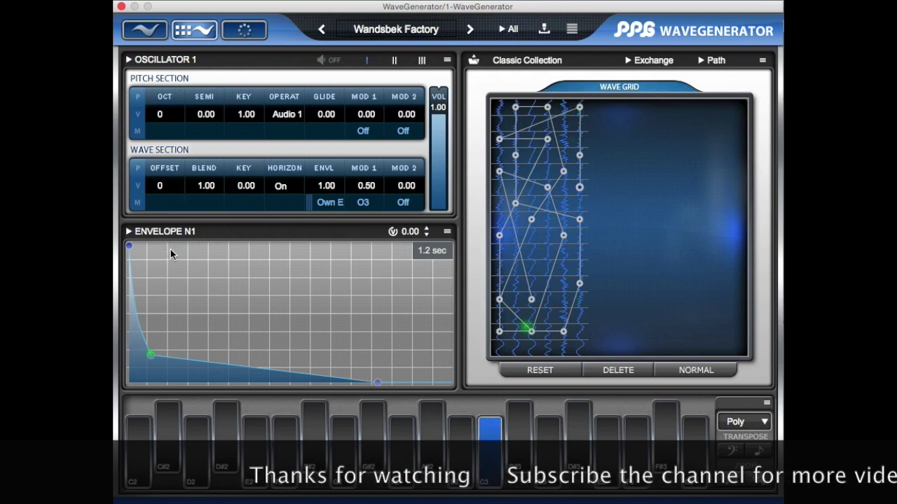
mouse_move(167, 192)
left_mouse_down()
mouse_move(161, 208)
mouse_move(186, 102)
mouse_move(177, 186)
left_mouse_up()
Display Oscillator 2's wave settings, return to the full synthesis matrix, and lower the filter cutoff to 0.22.
left_click(393, 60)
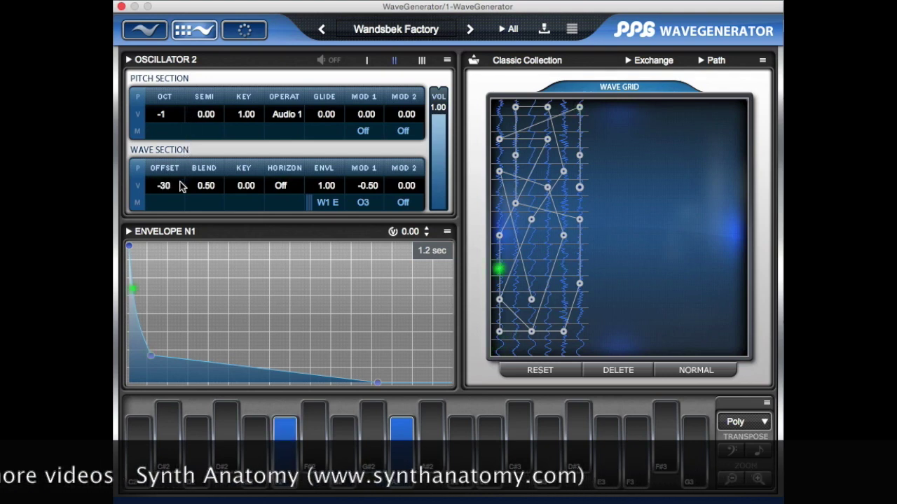
left_click(195, 30)
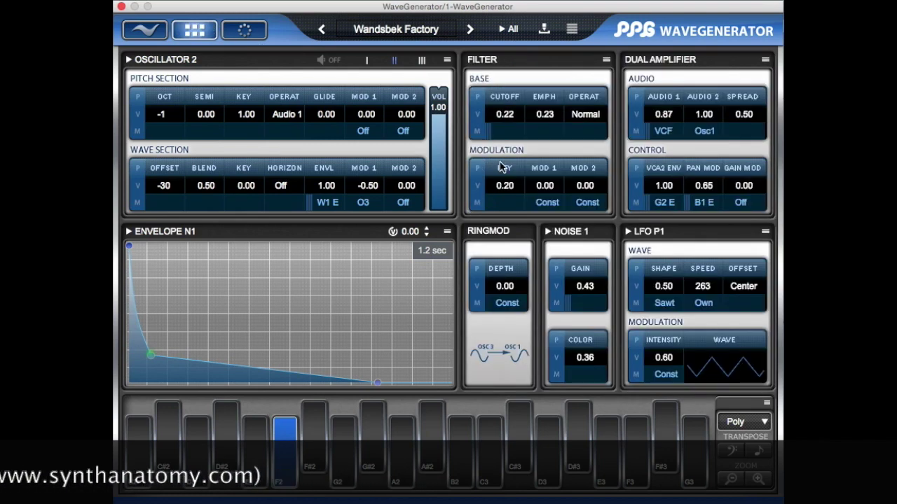